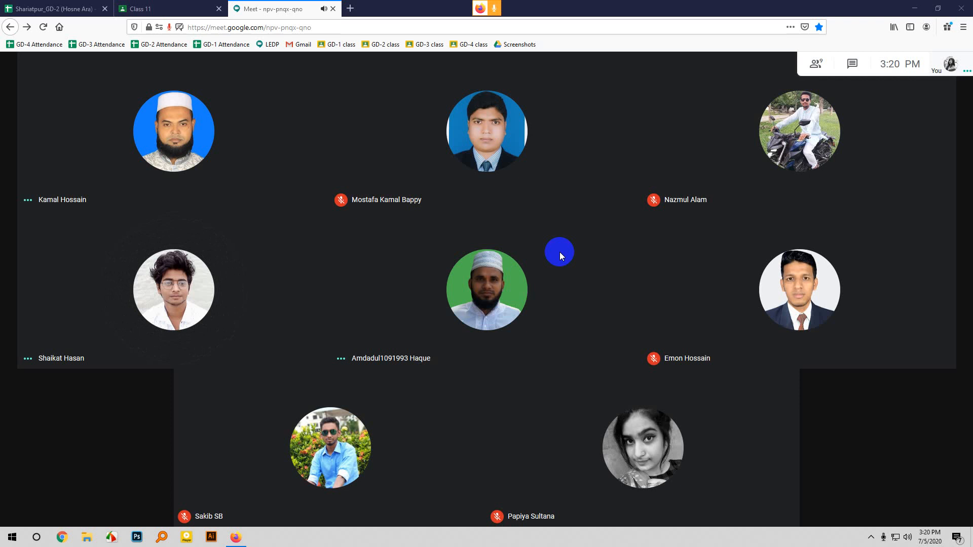
- Show the list of meeting participants and pin the shared presentation to the main view
left_click(817, 65)
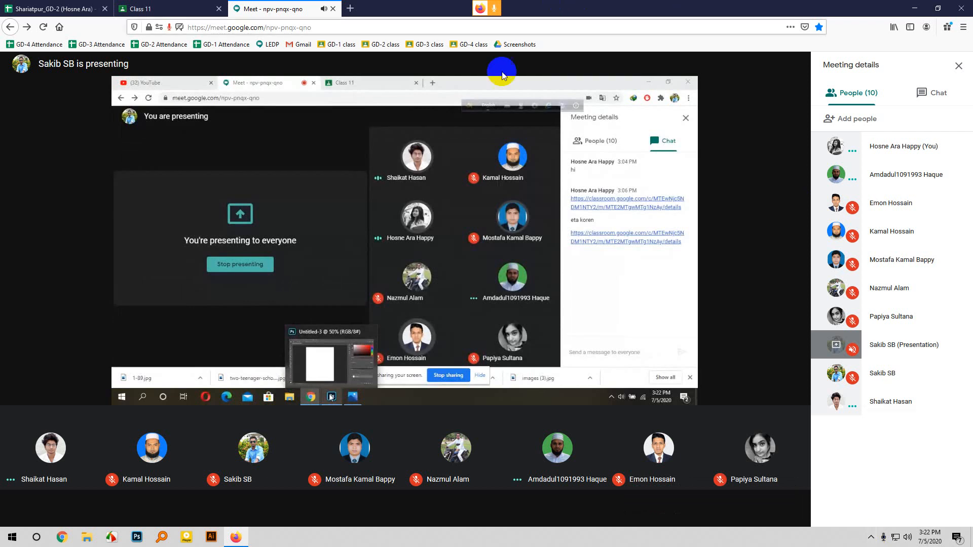
mouse_move(307, 290)
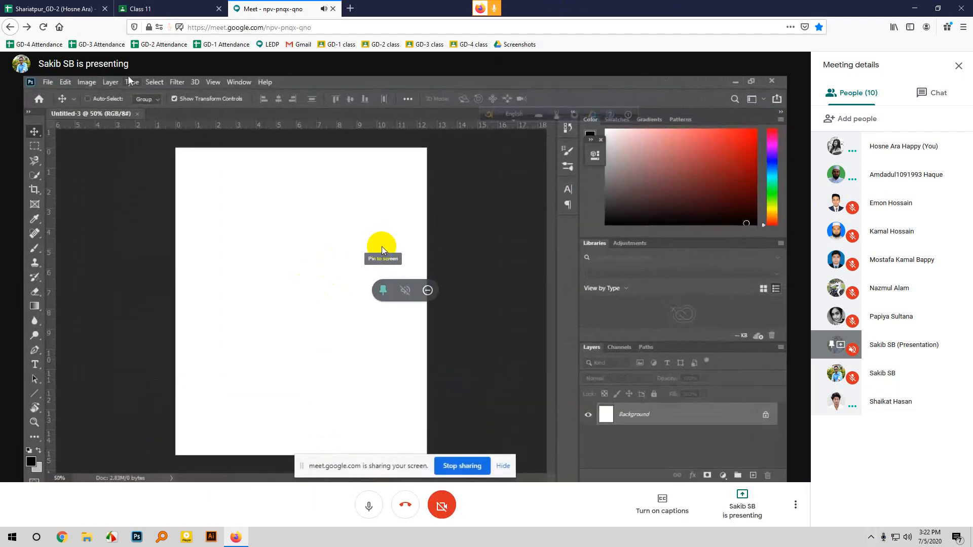
left_click(382, 245)
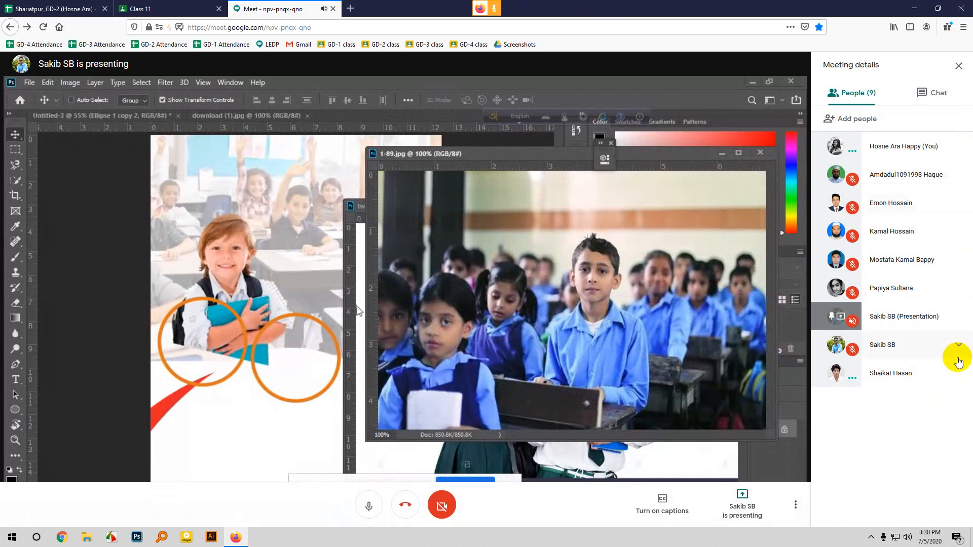
- Mute the last participant in the people list for everyone in the call
left_click(958, 375)
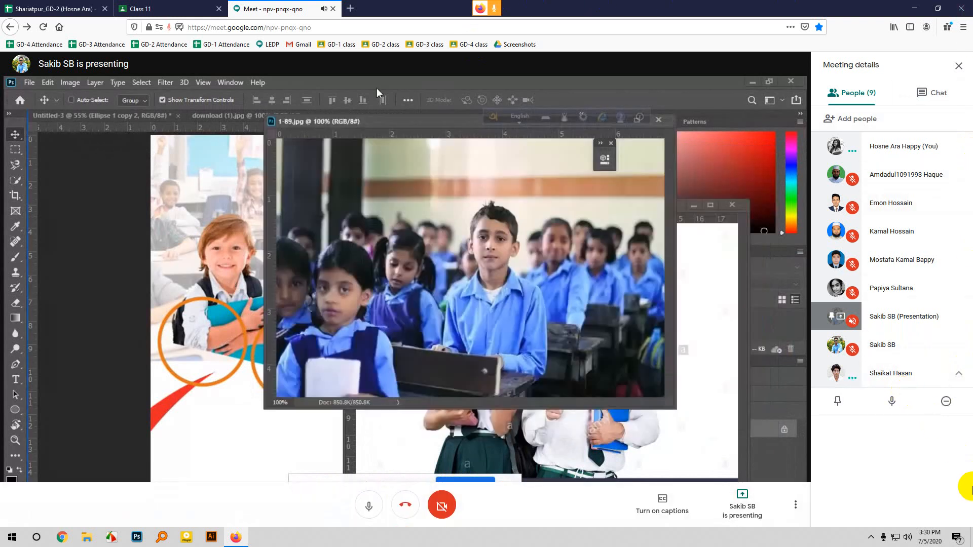
left_click(891, 401)
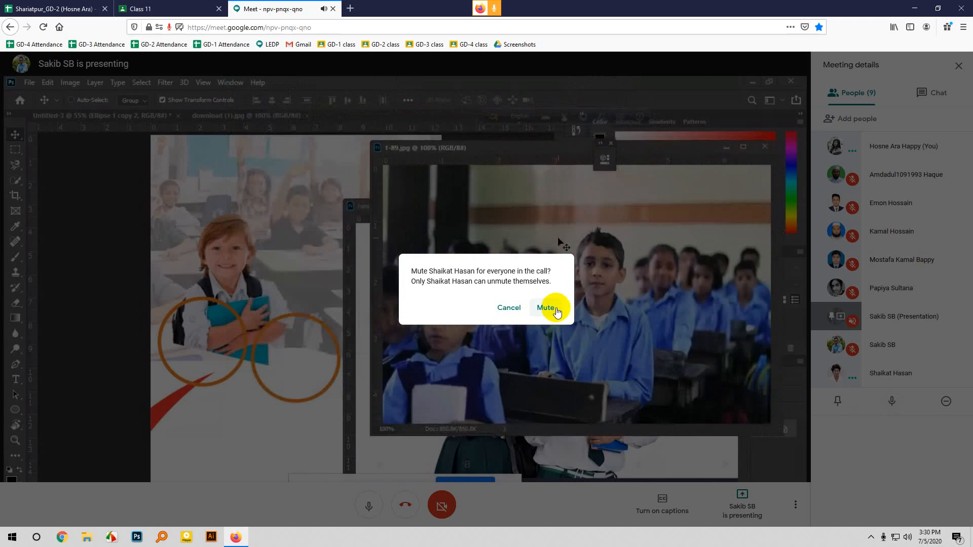
left_click(555, 310)
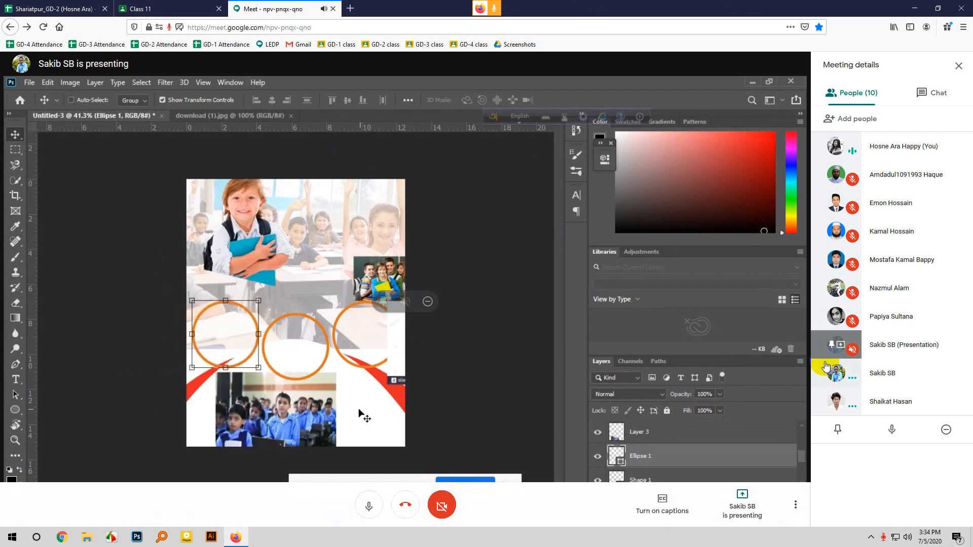
- Launch Photoshop in the background and return to the Google Meet call
left_click(923, 5)
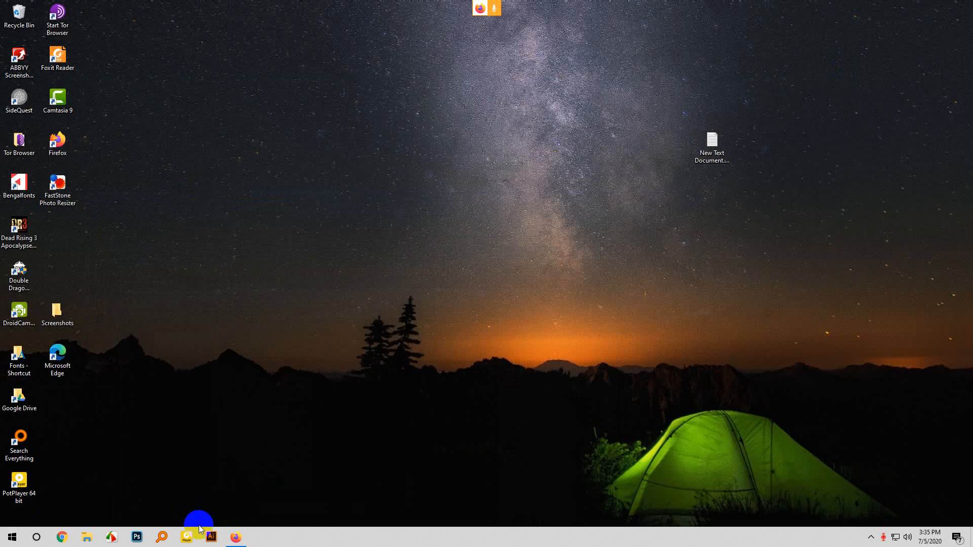
left_click(138, 538)
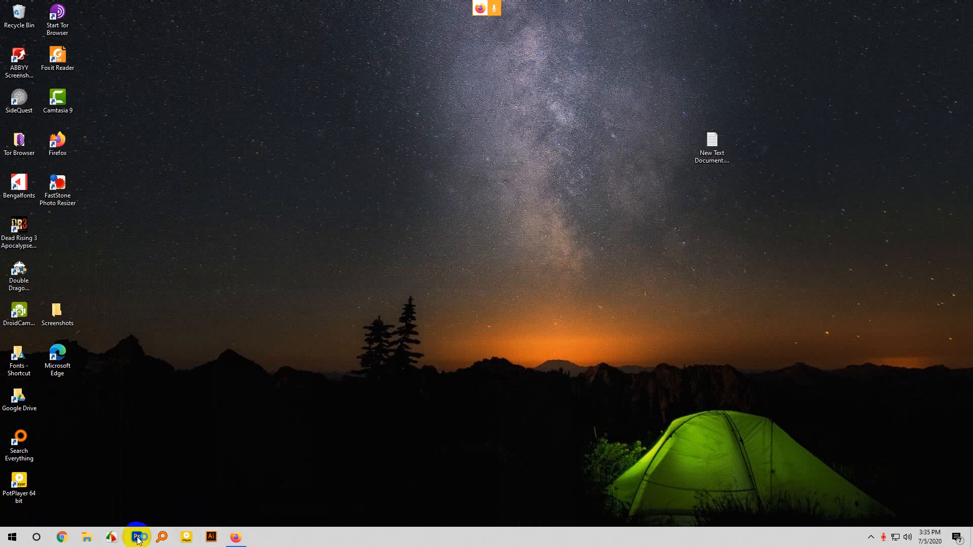
left_click(237, 537)
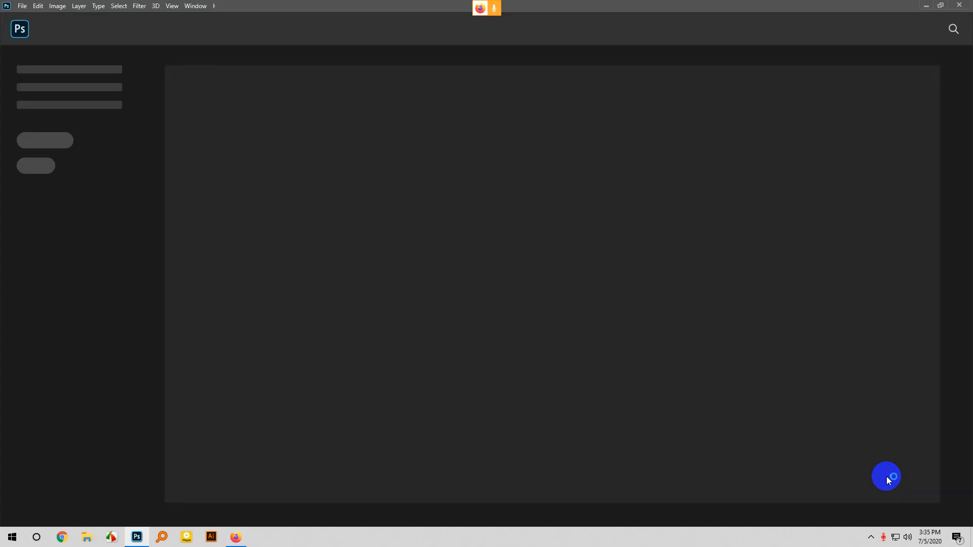
left_click(926, 5)
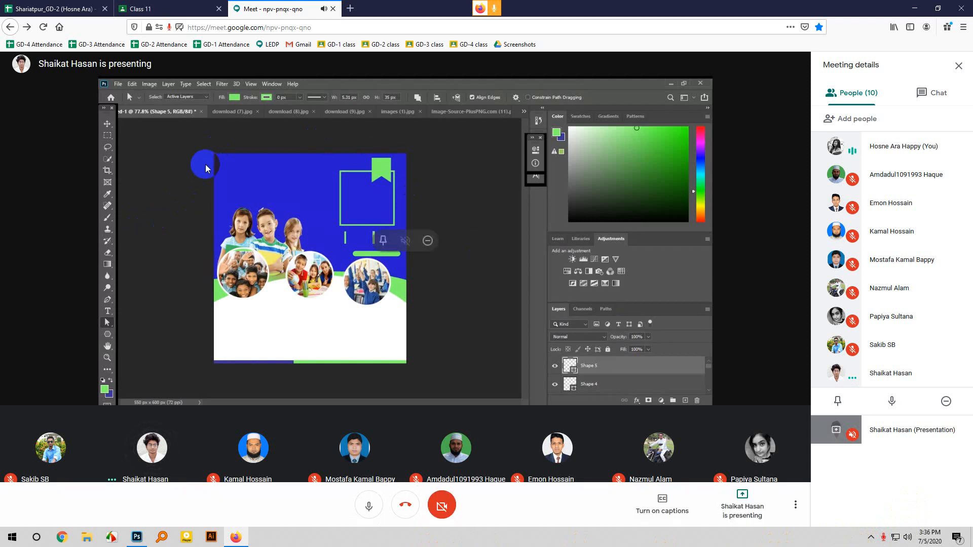
- Examine the Education.jpg school flyer attached to the Class 11 material and compare it with the design presented in the call
left_click(161, 9)
left_click(324, 190)
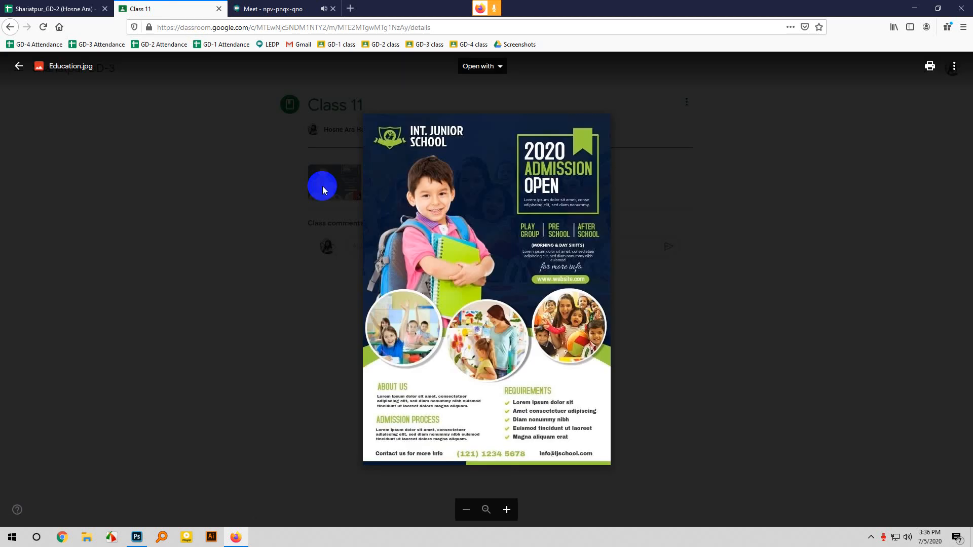
left_click(269, 4)
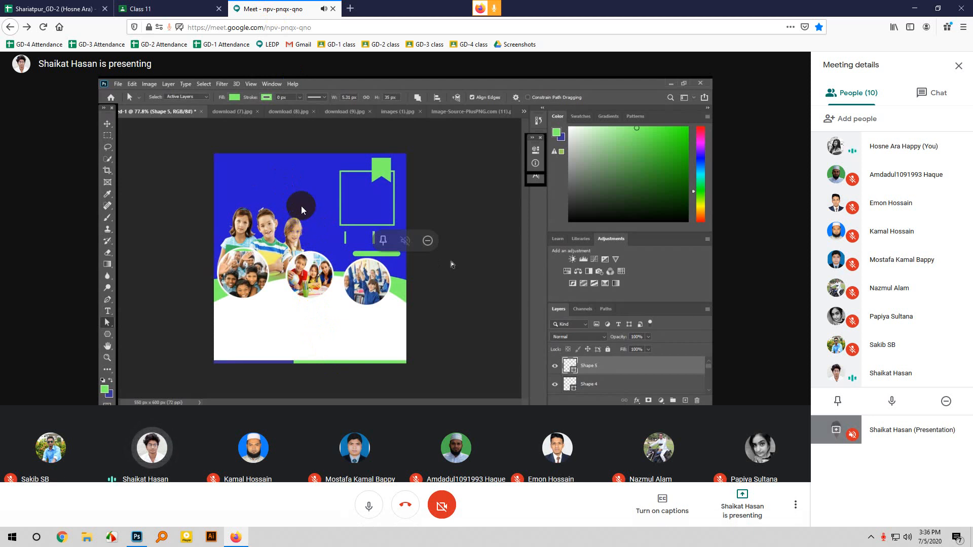
left_click(172, 5)
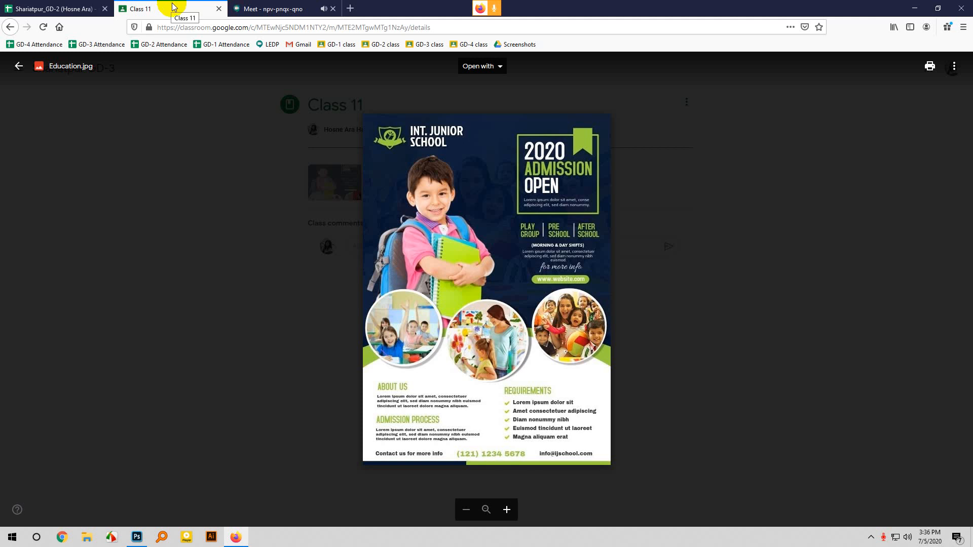
left_click(250, 7)
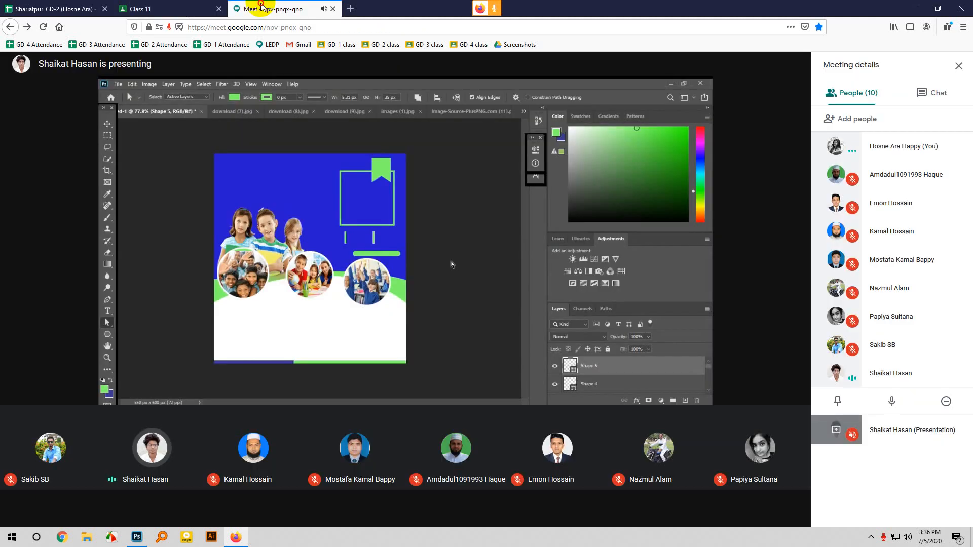
left_click(870, 536)
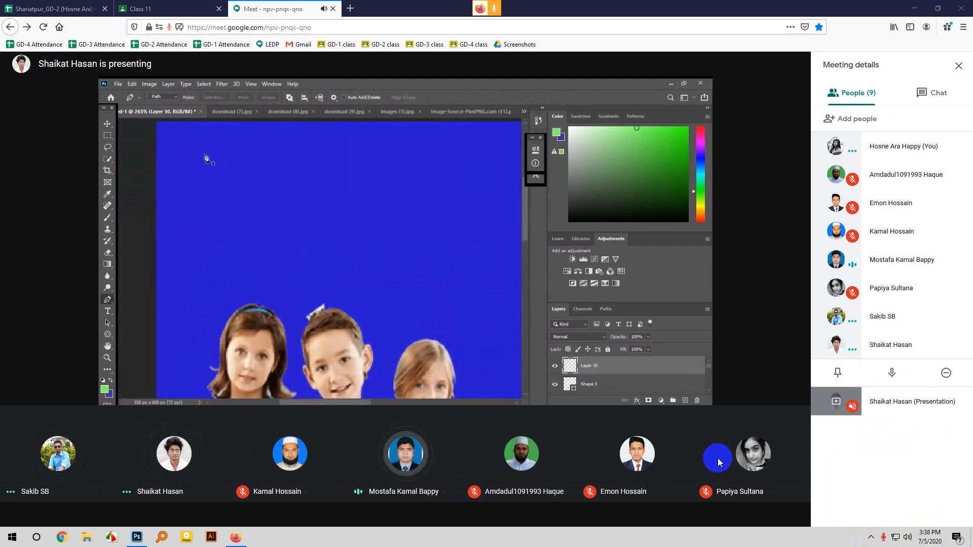
left_click(871, 538)
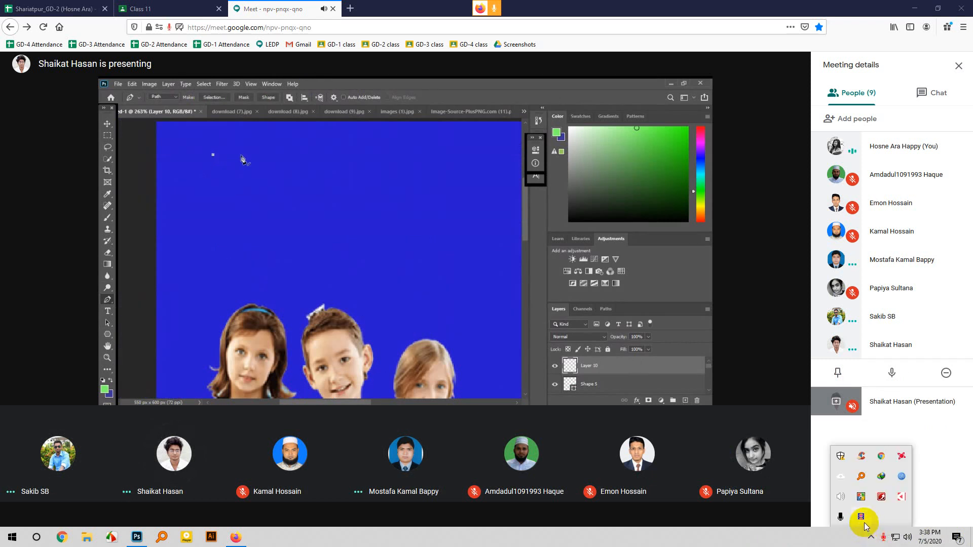
left_click(453, 503)
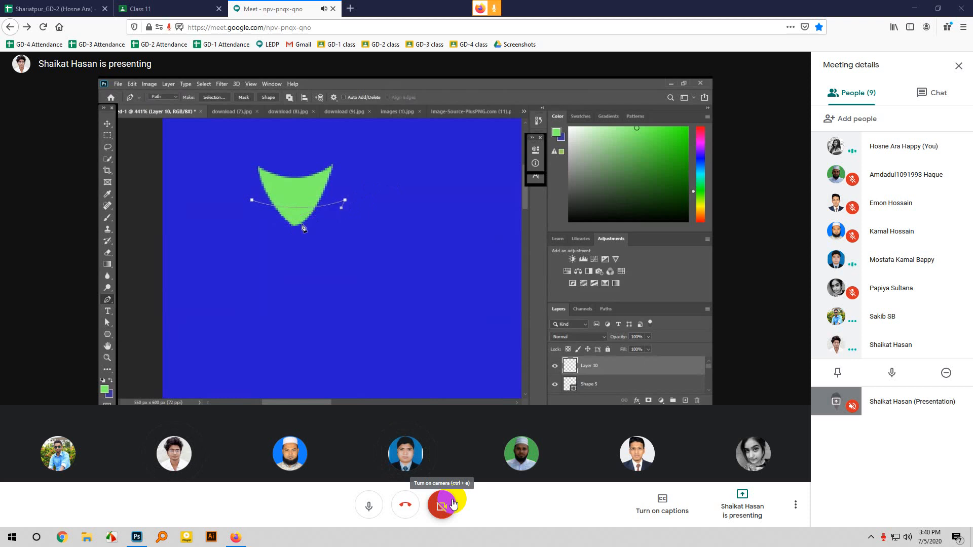
left_click(870, 537)
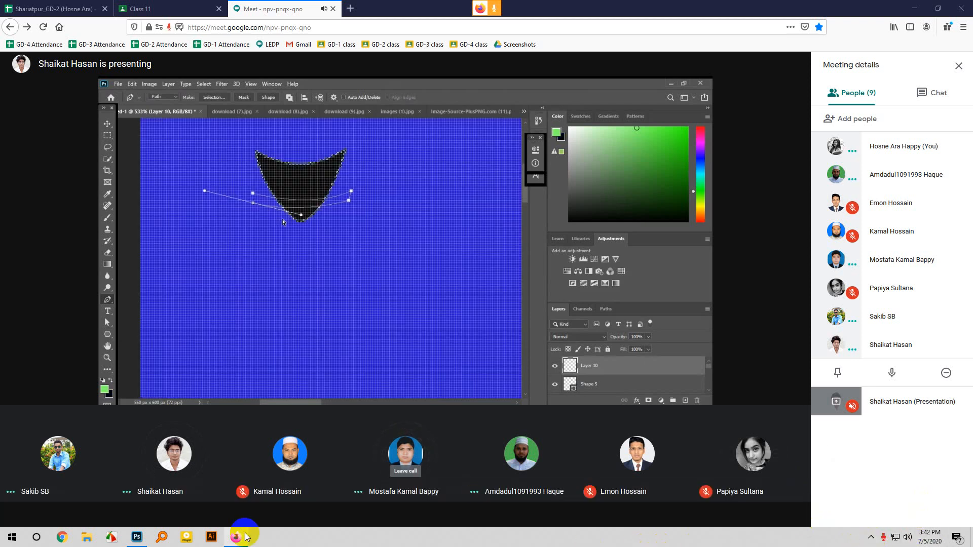
mouse_move(246, 536)
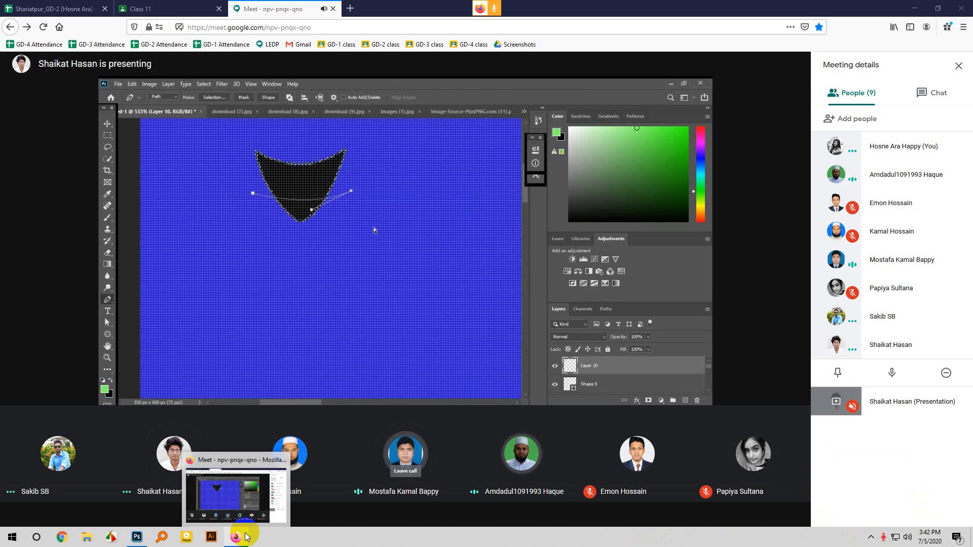
key("XF86AudioRaiseVolume")
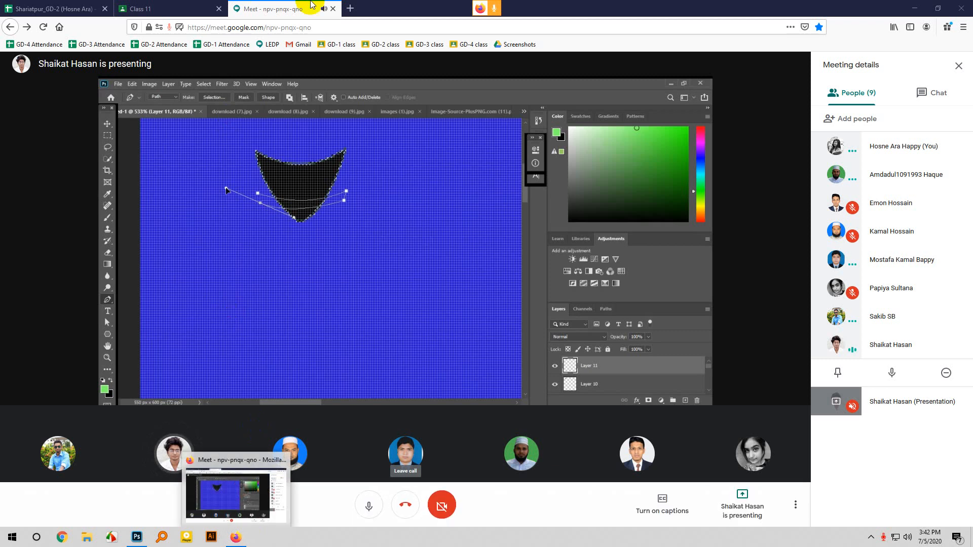
left_click(871, 538)
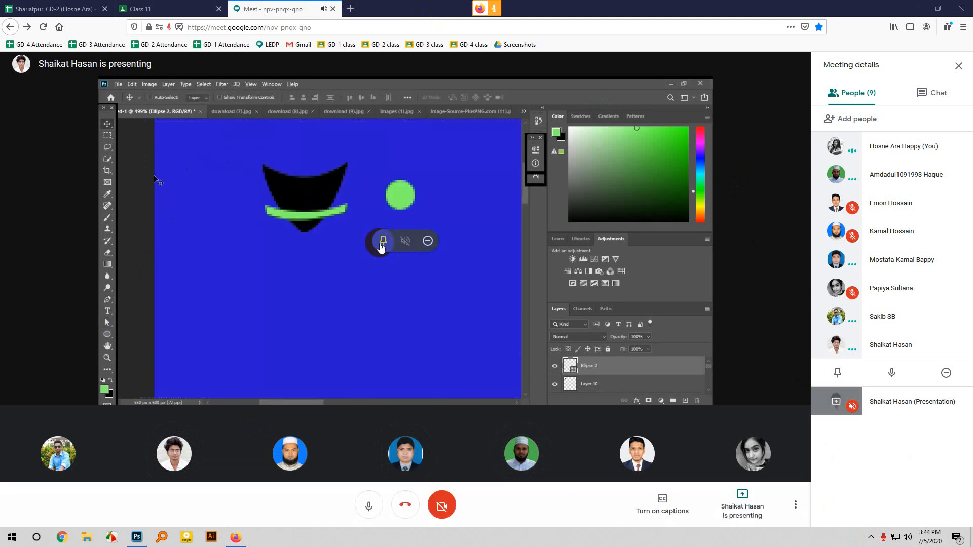
- Pin the presentation showing the blue school flyer so that it fills the main view
left_click(382, 242)
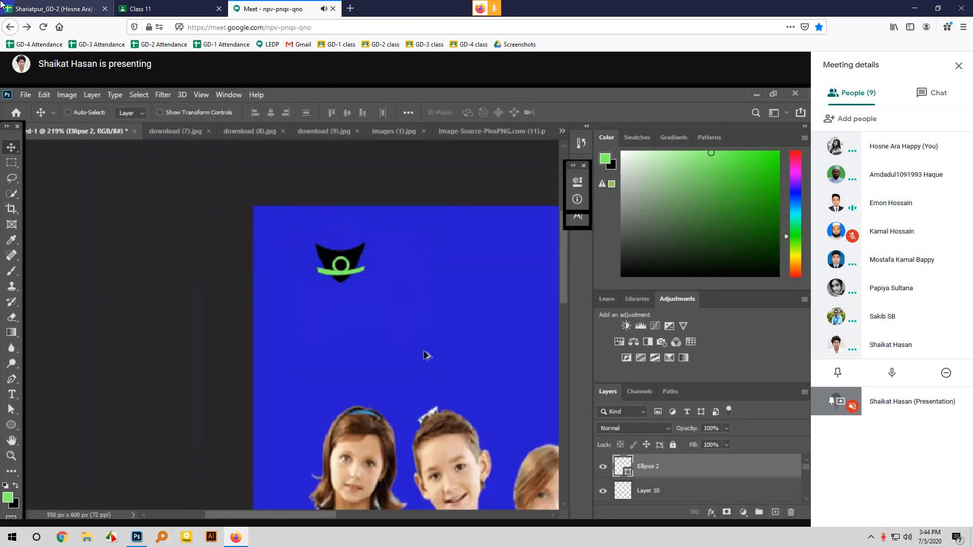
left_click(871, 537)
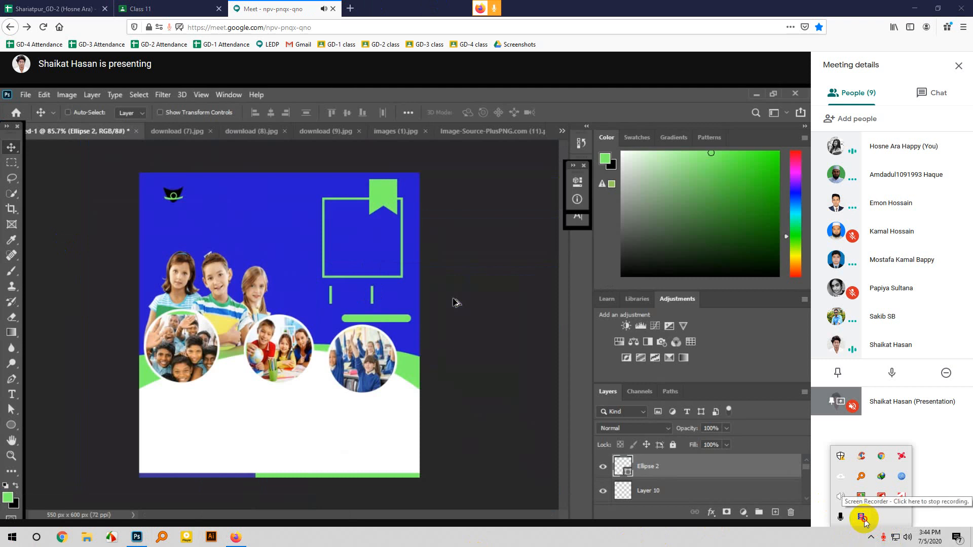
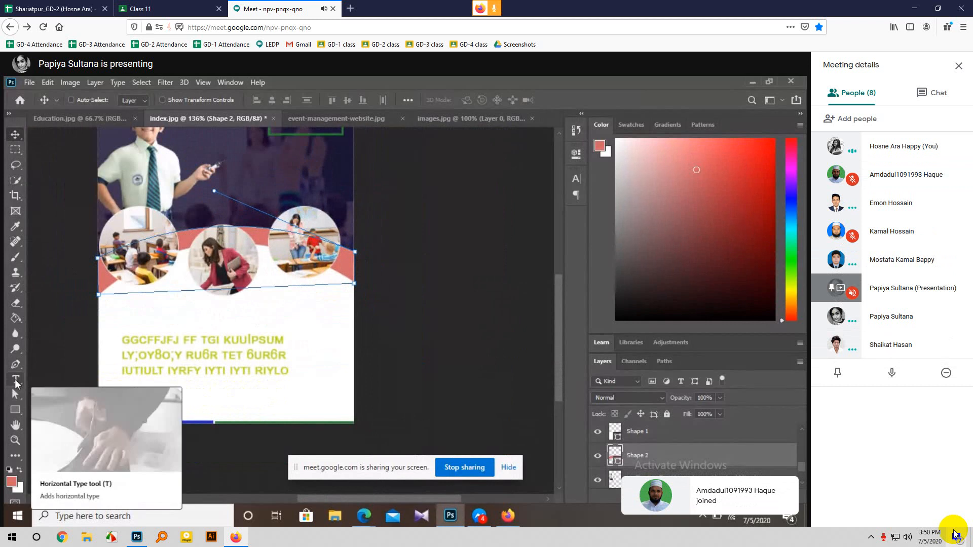
- Move the lower-left anchor point of the red curved shape slightly down and outward with the Direct Selection tool
left_click(15, 380)
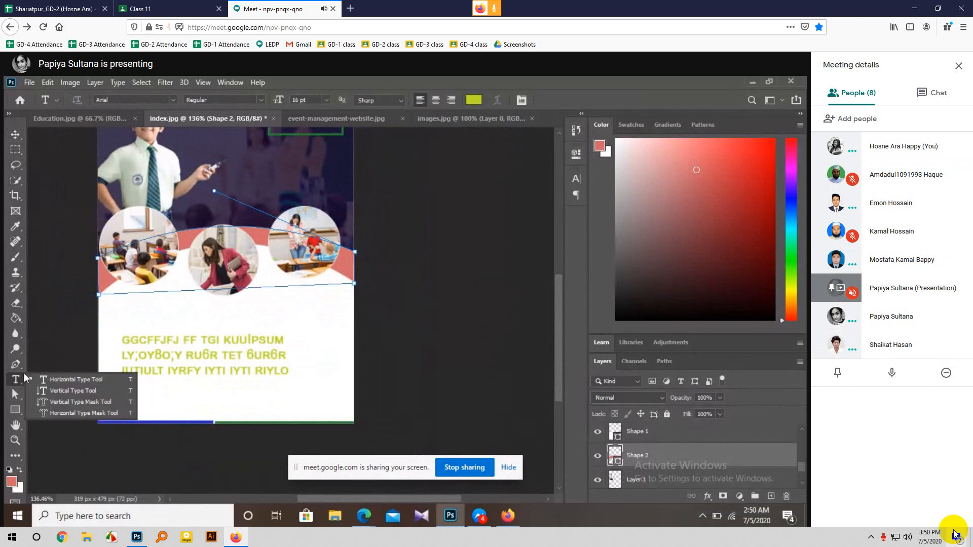
left_click(14, 394)
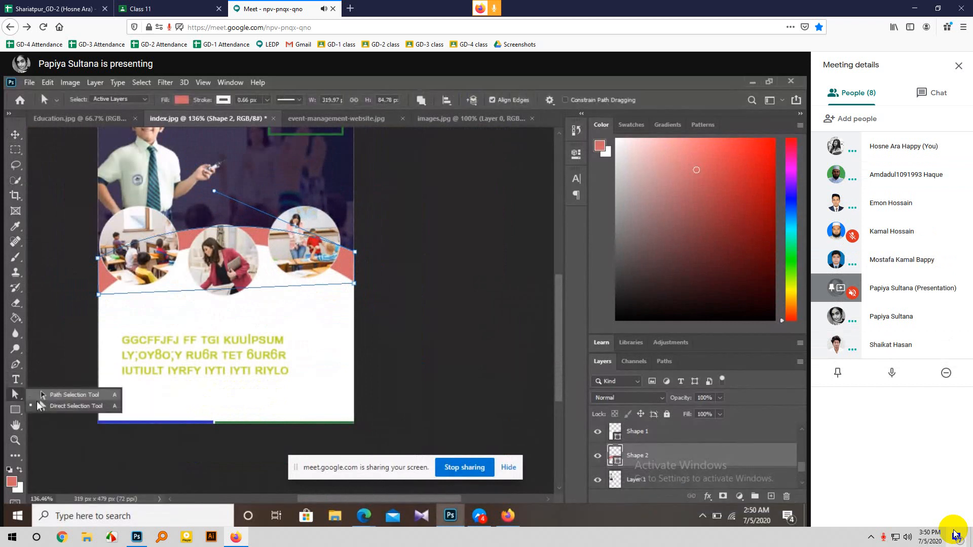
left_click(40, 404)
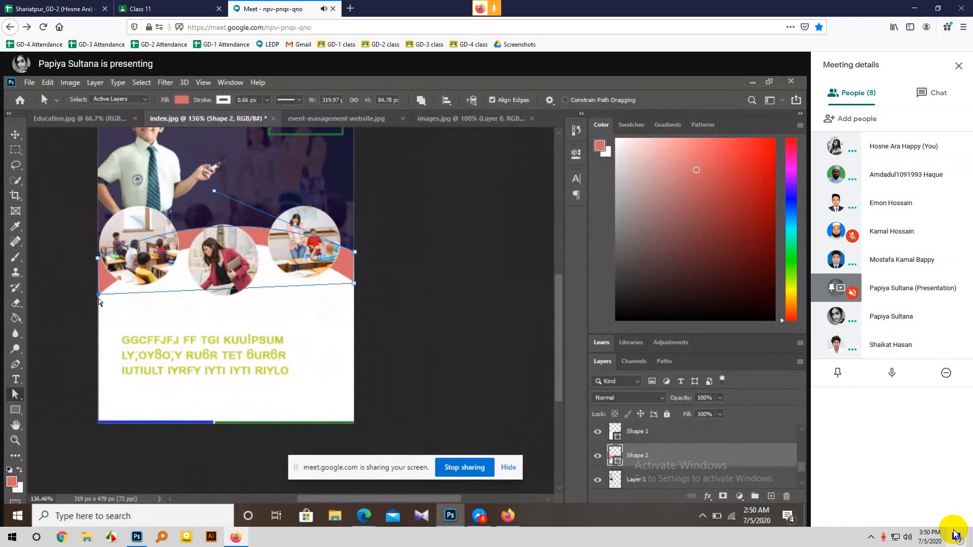
left_click_drag(98, 298, 95, 307)
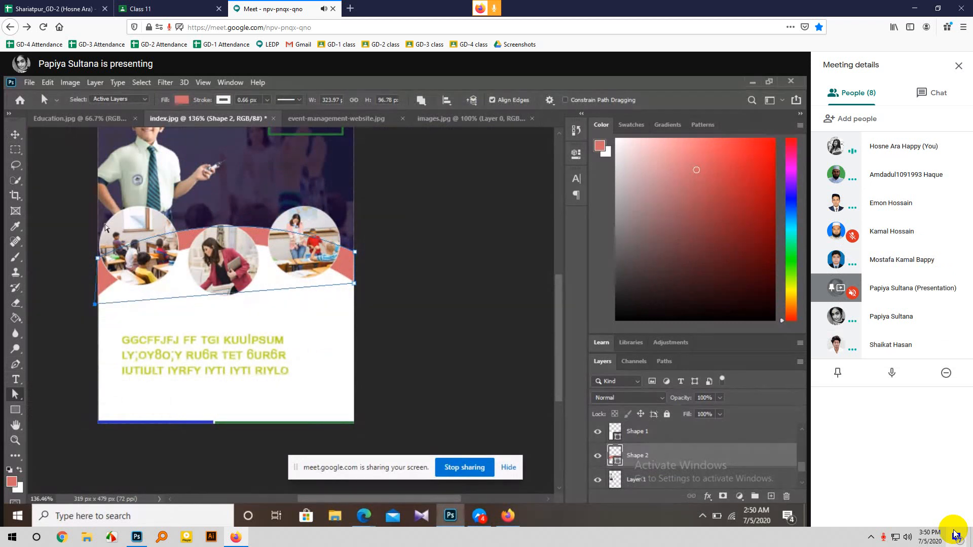
left_click(15, 135)
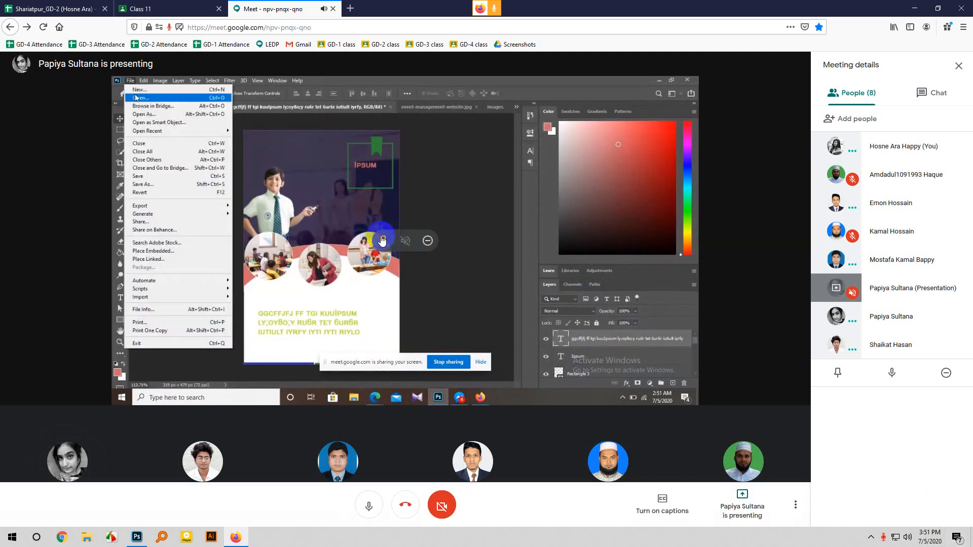
- Pin the currently shared Photoshop presentation to the main meeting view
left_click(381, 237)
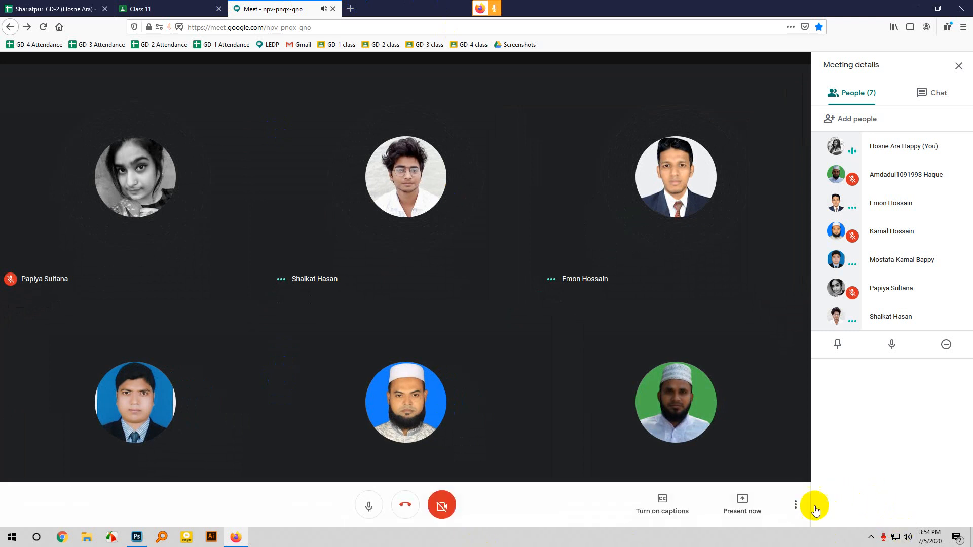
- Present the entire screen to the meeting and allow the browser to share it
left_click(742, 509)
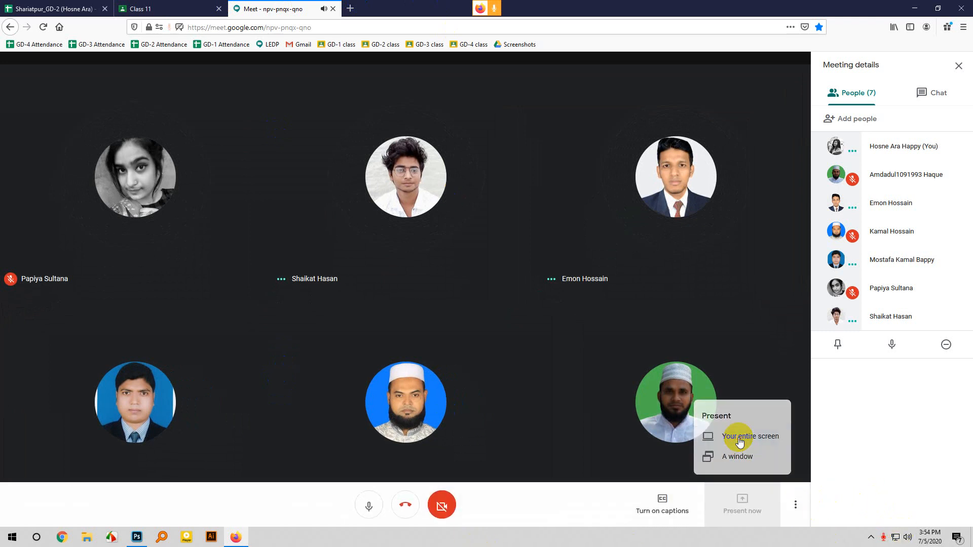
left_click(739, 436)
left_click(274, 71)
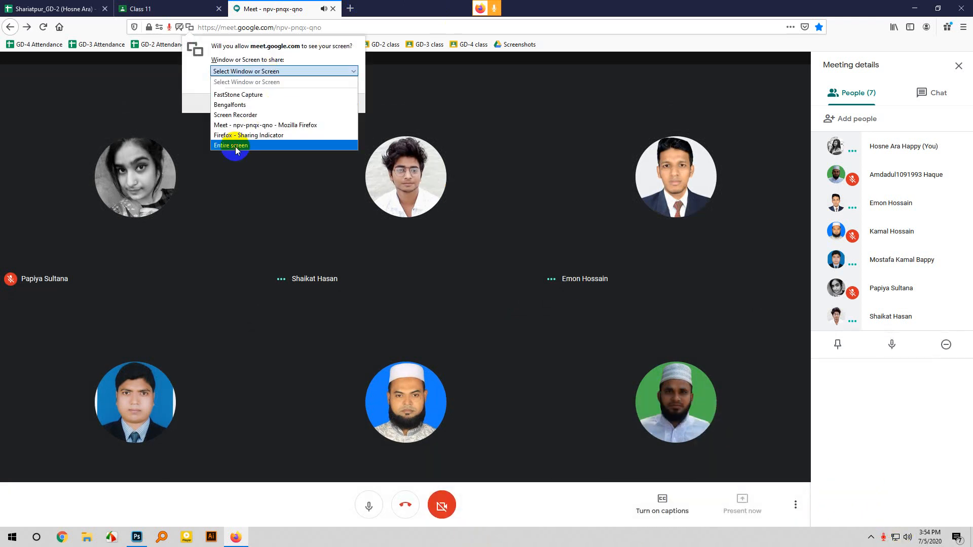
left_click(233, 146)
left_click(228, 203)
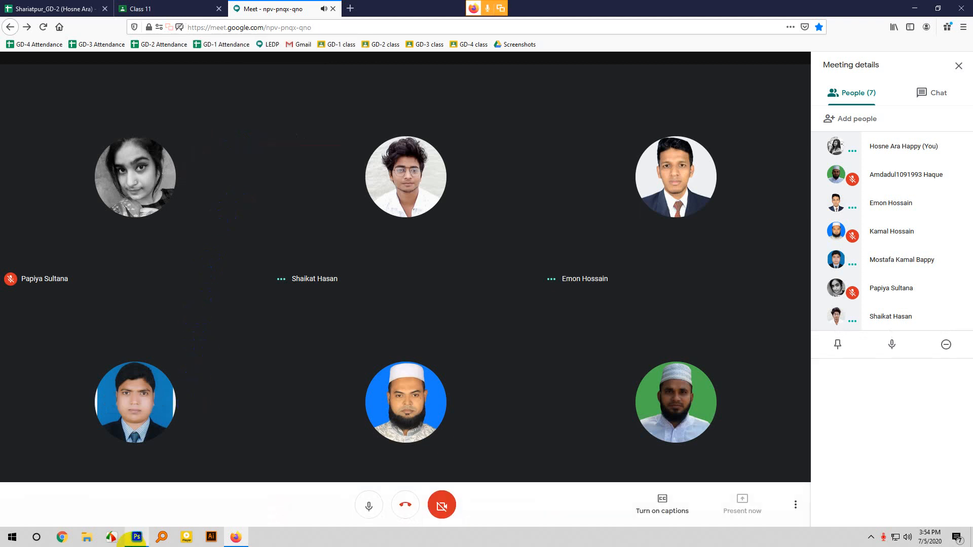
- Switch to Photoshop and open the recent file Puppet.jpg
left_click(136, 538)
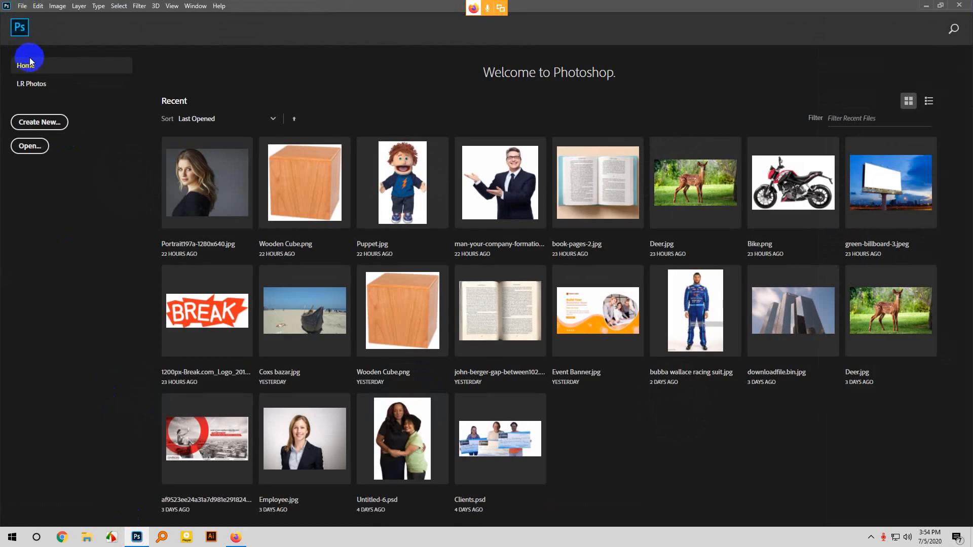
left_click(418, 199)
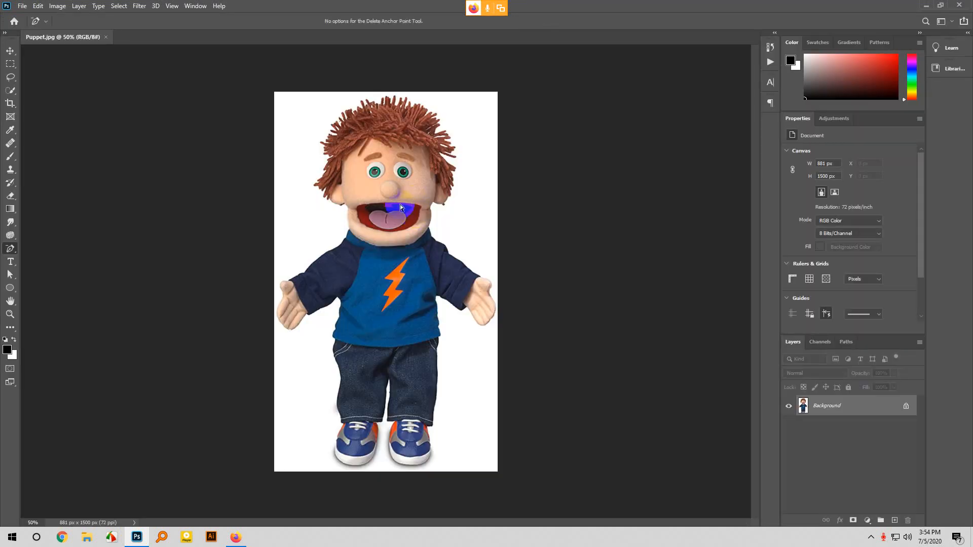
- Select the puppet automatically with the Quick Selection tool's Select Subject command, with the brush size set to 150
left_click(9, 91)
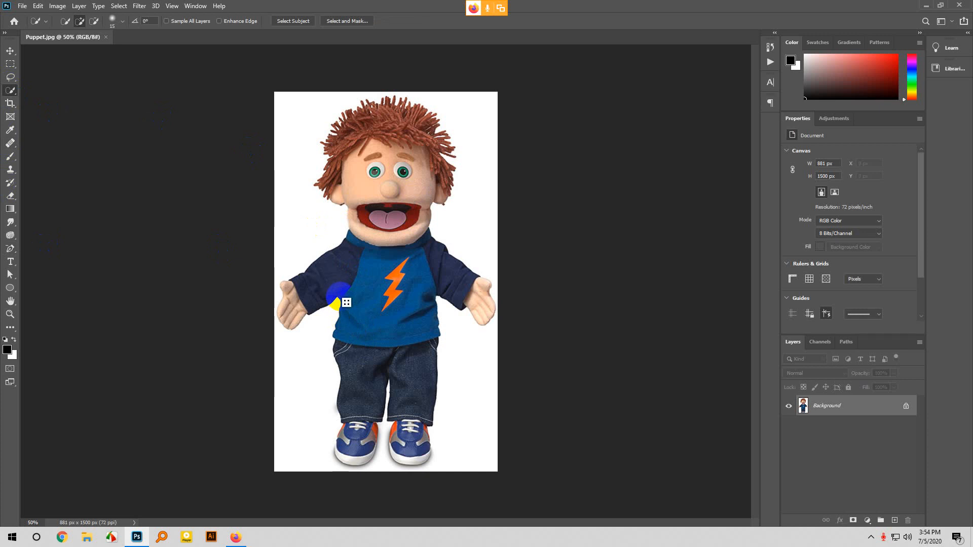
key("bracketright")
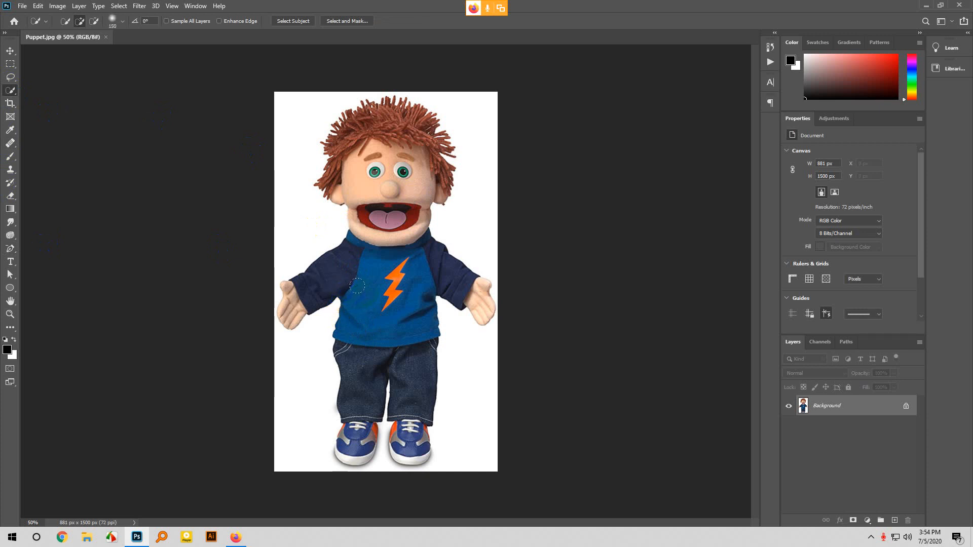
left_click(297, 21)
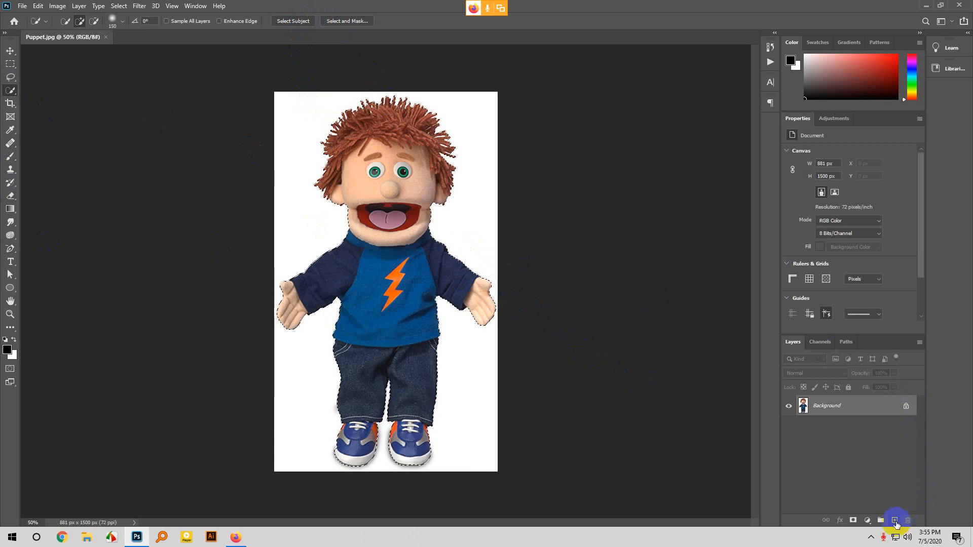
- Add a new empty layer above the Background and try to copy the selected area from it
left_click(894, 520)
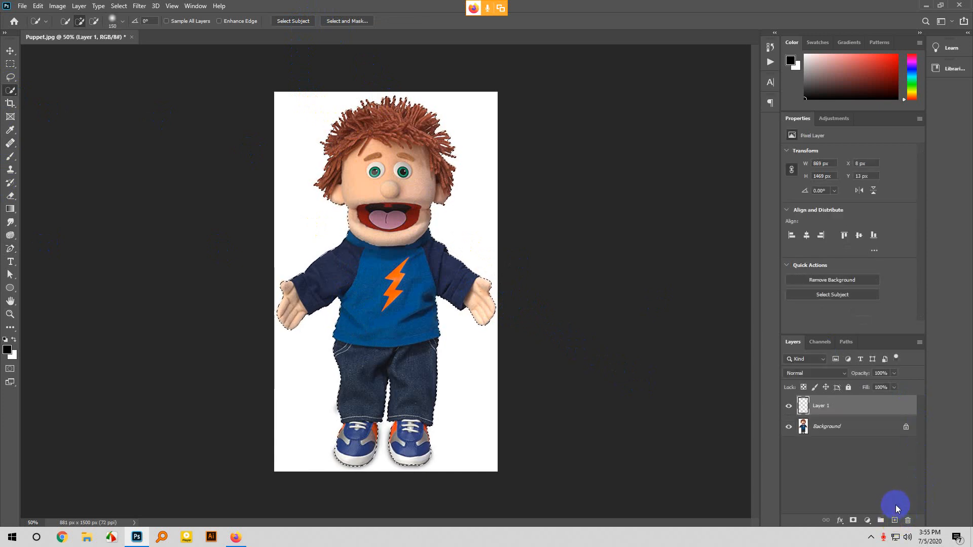
key("ctrl+c")
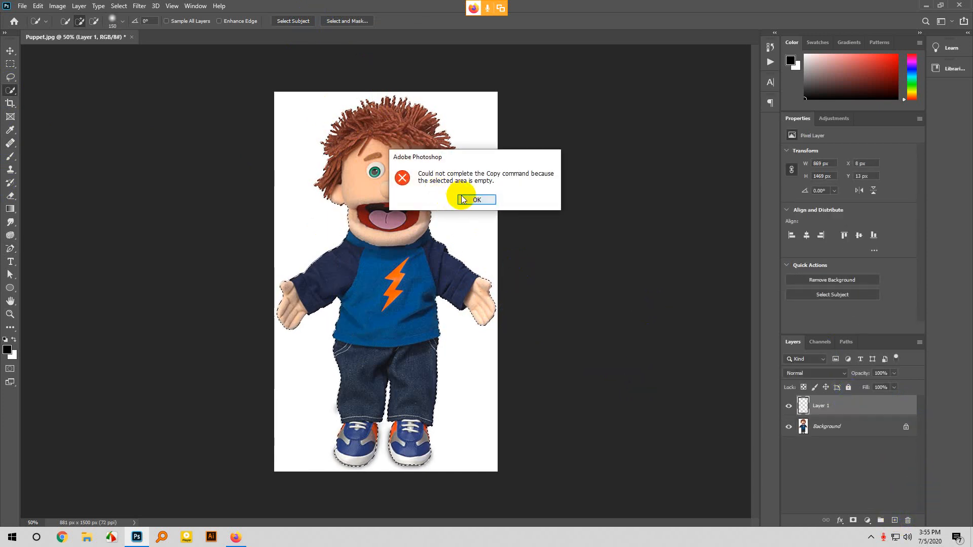
left_click(470, 199)
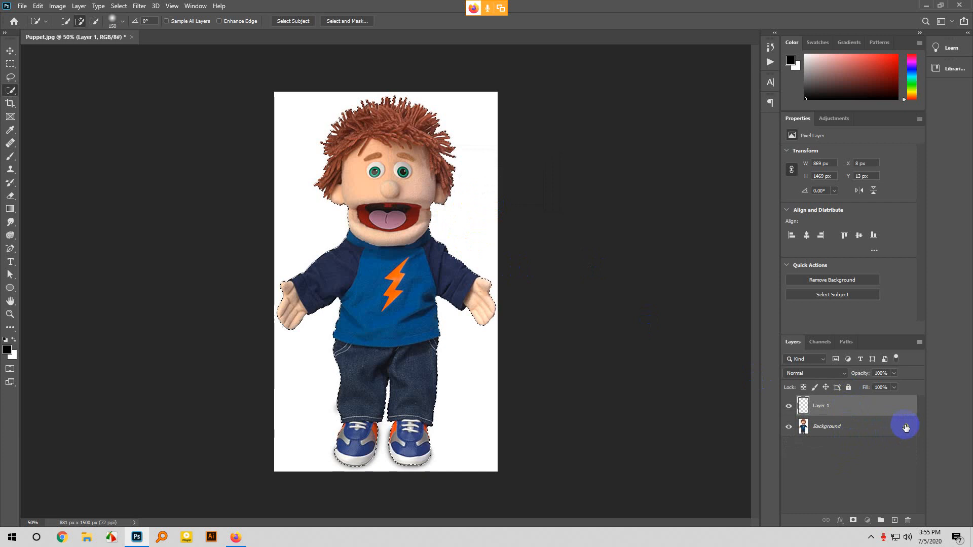
- Unlock the Background layer and move the empty Layer 1 beneath it
left_click(905, 428)
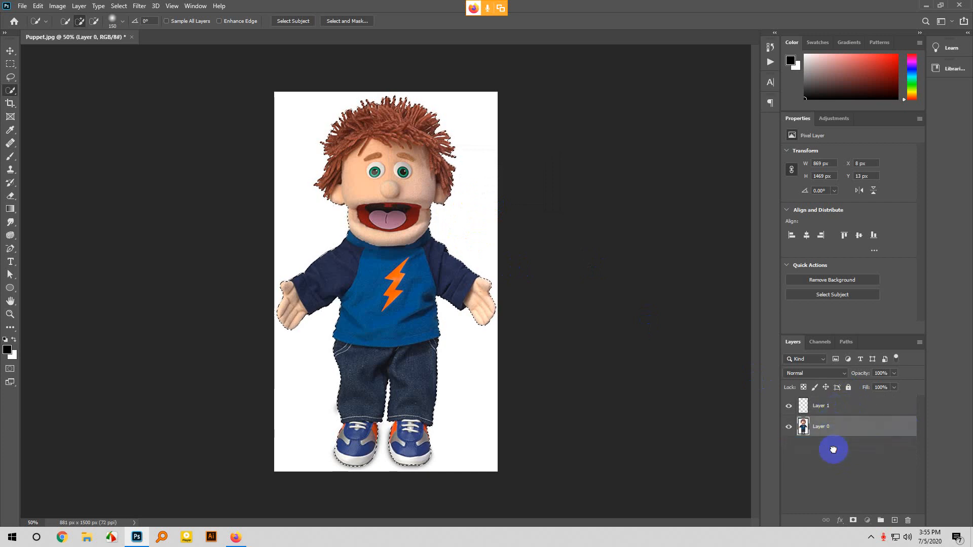
left_click_drag(833, 449, 835, 452)
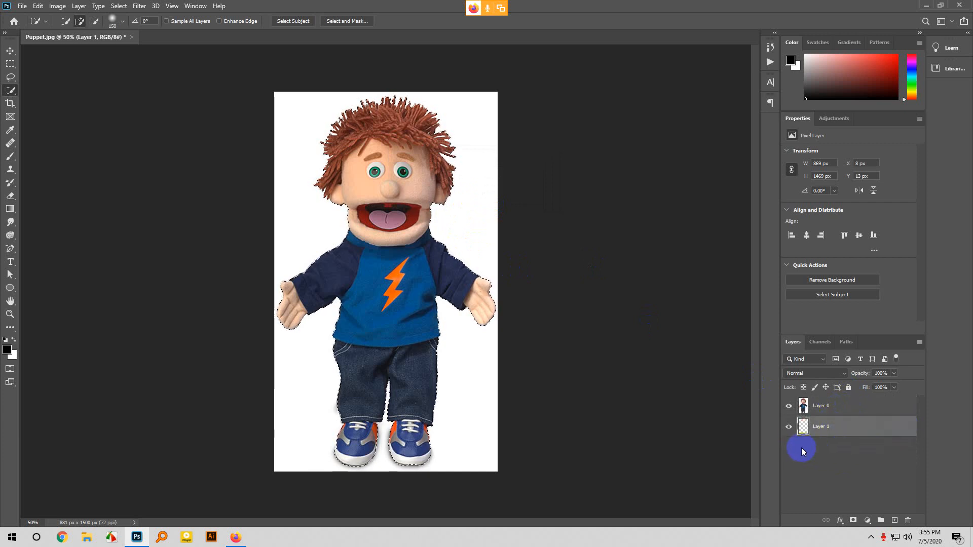
- Copy the selected puppet from Layer 0 into Layer 1 and hide Layer 0
left_click(819, 405)
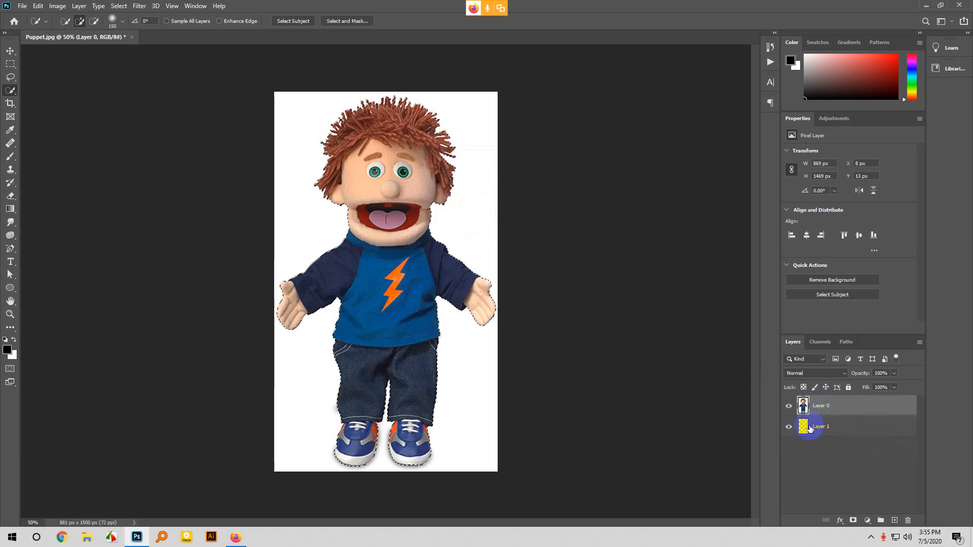
left_click(809, 428)
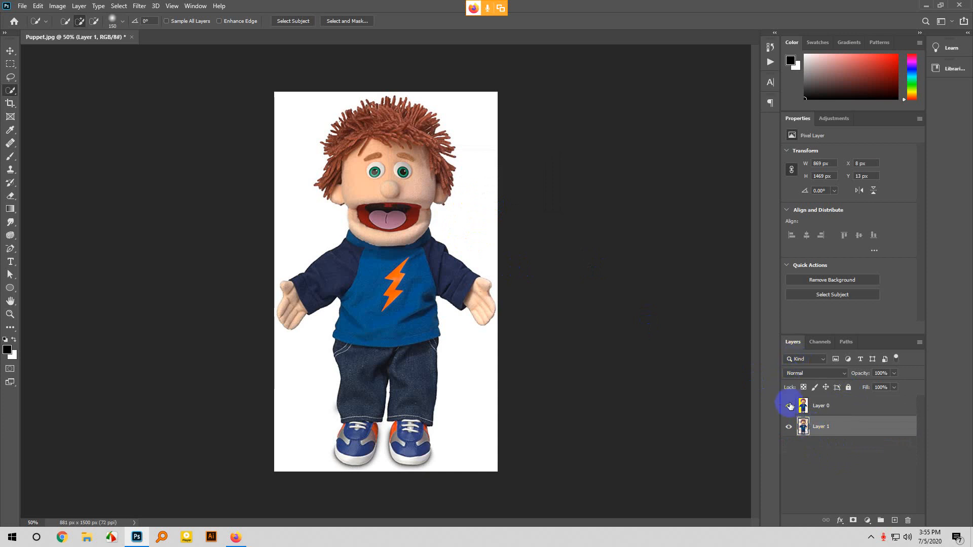
left_click(789, 405)
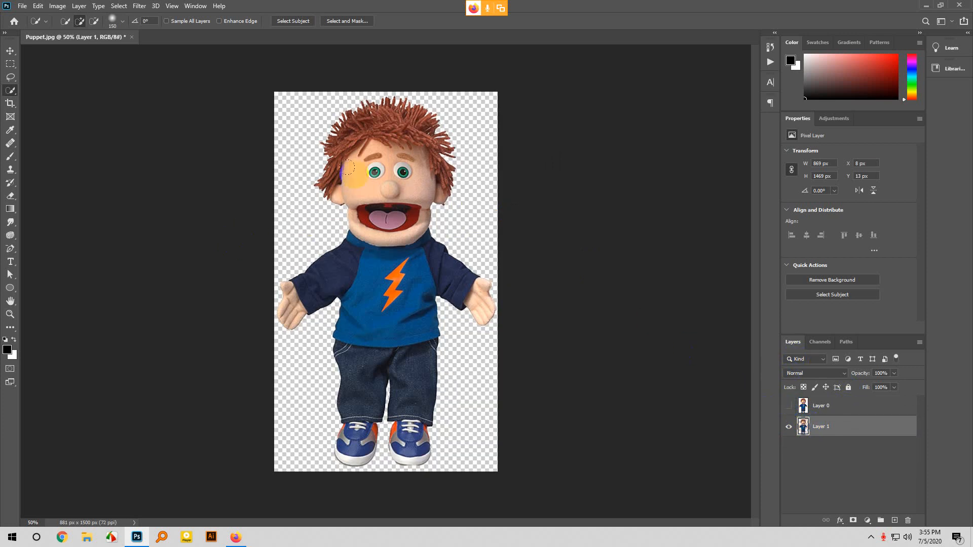
- Start Puppet Warp on the cut-out puppet in Layer 1
scroll(278, 189, "up", 1)
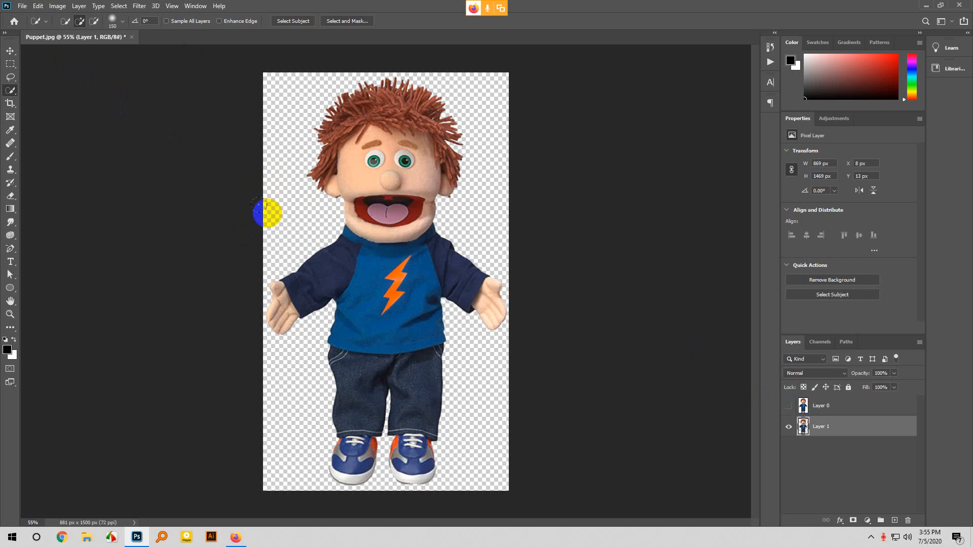
left_click(38, 7)
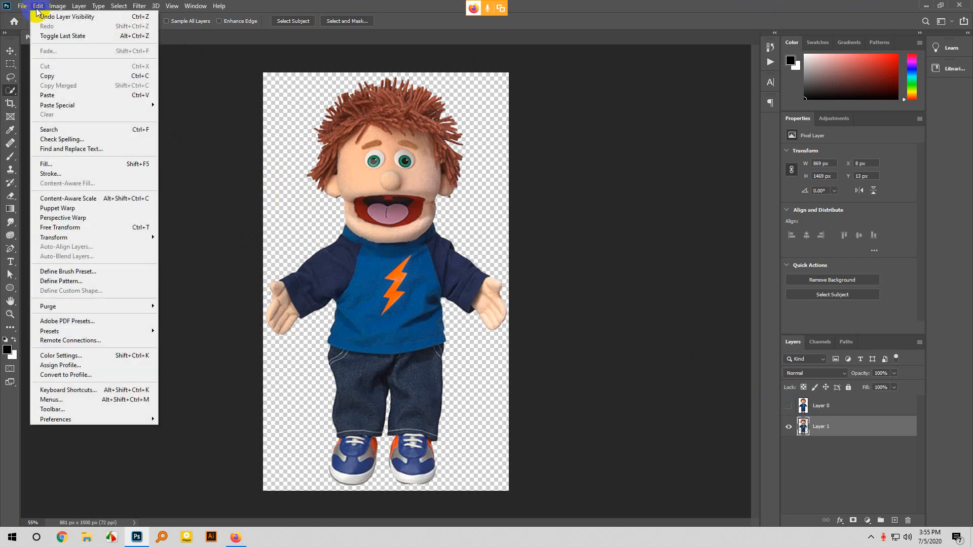
left_click(62, 208)
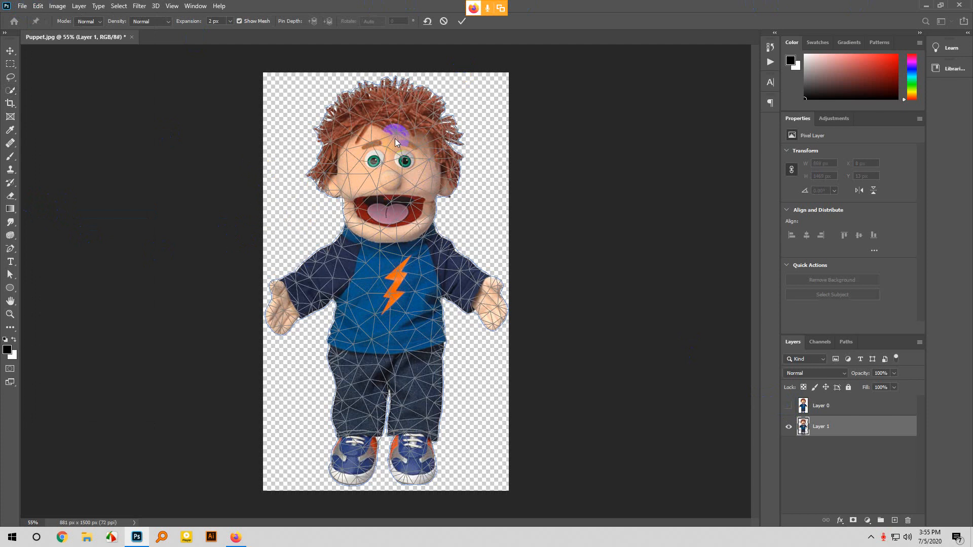
scroll(341, 263, "up", 3)
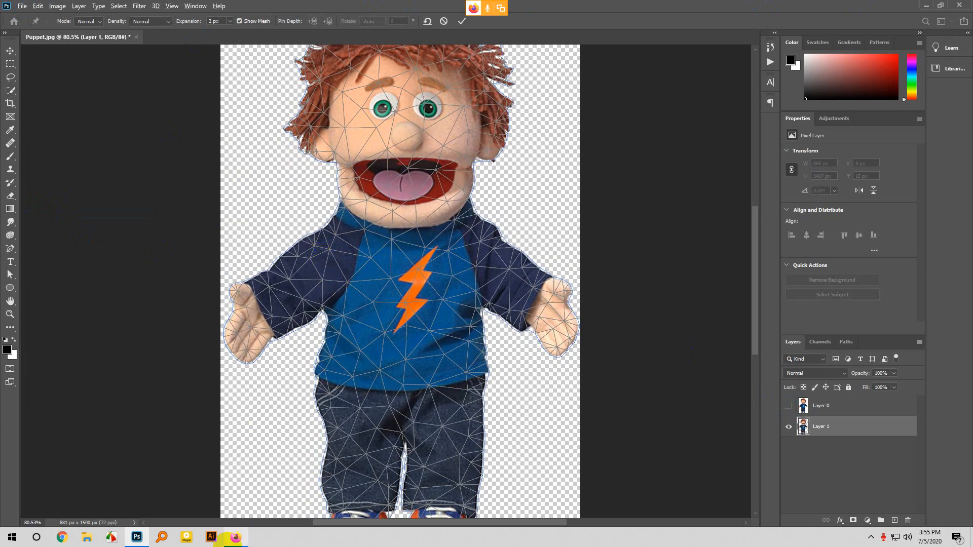
- Switch to the Google Meet window, stop the current presentation and present the entire screen to the meeting again
left_click(236, 538)
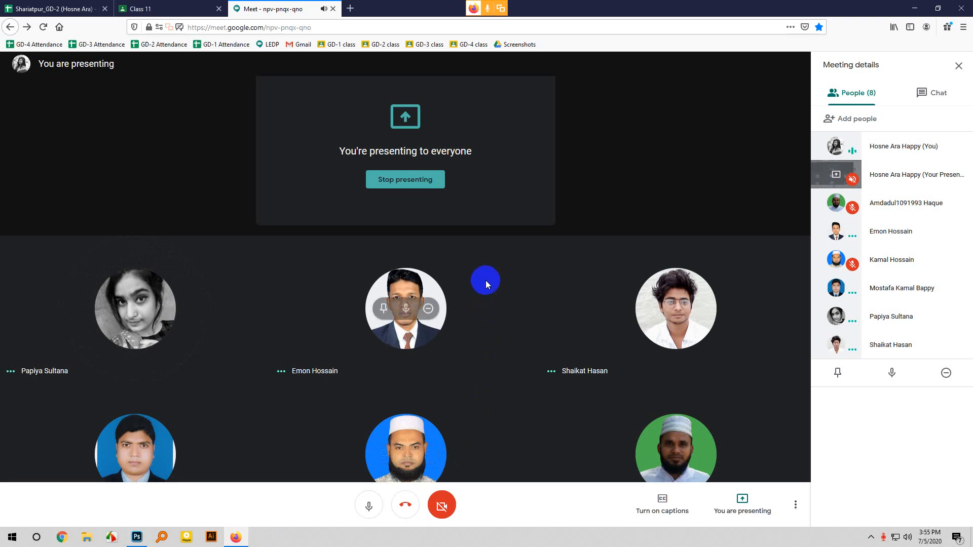
left_click(406, 179)
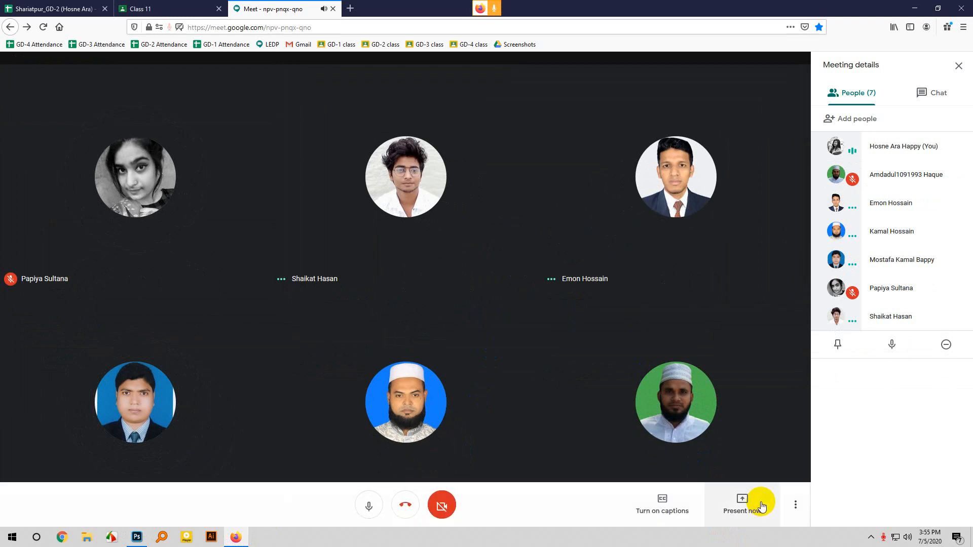
left_click(742, 512)
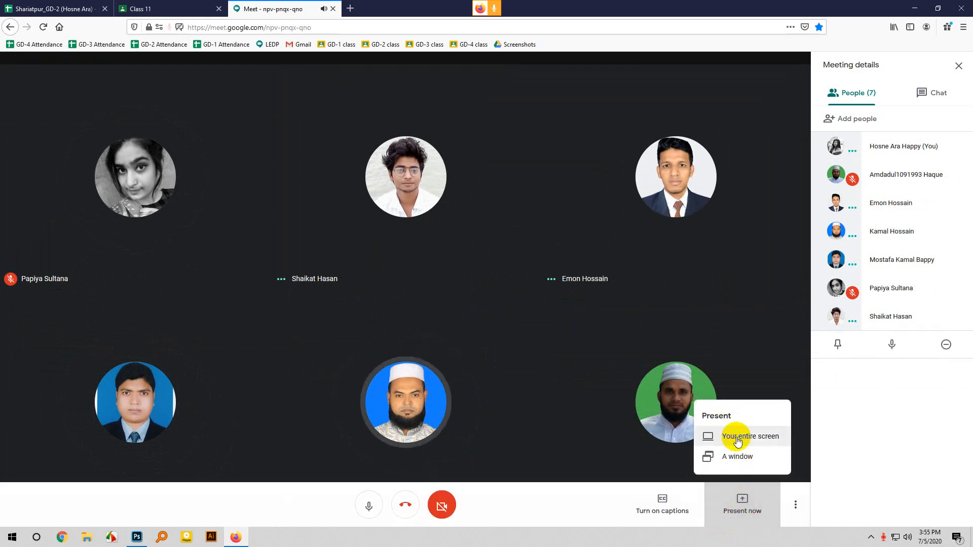
left_click(735, 434)
left_click(286, 70)
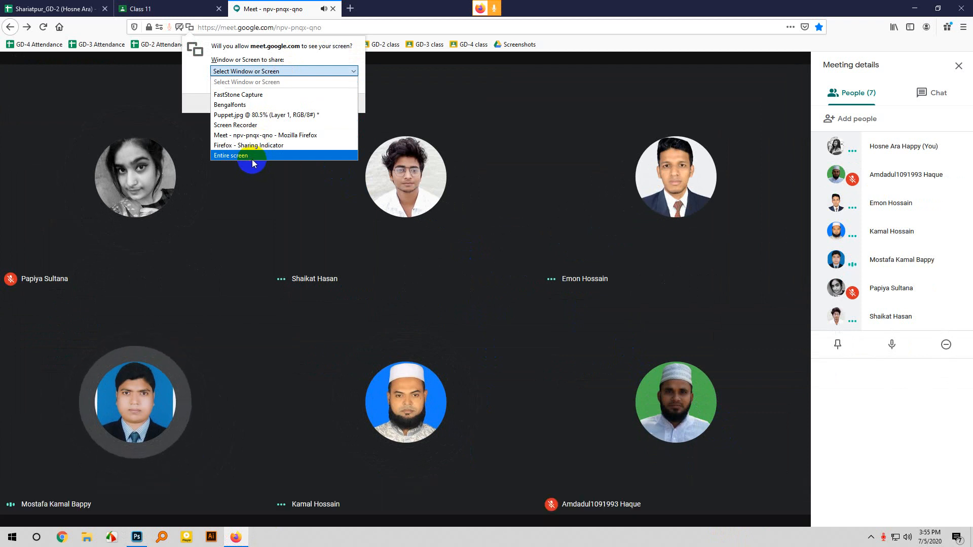
left_click(251, 156)
left_click(222, 203)
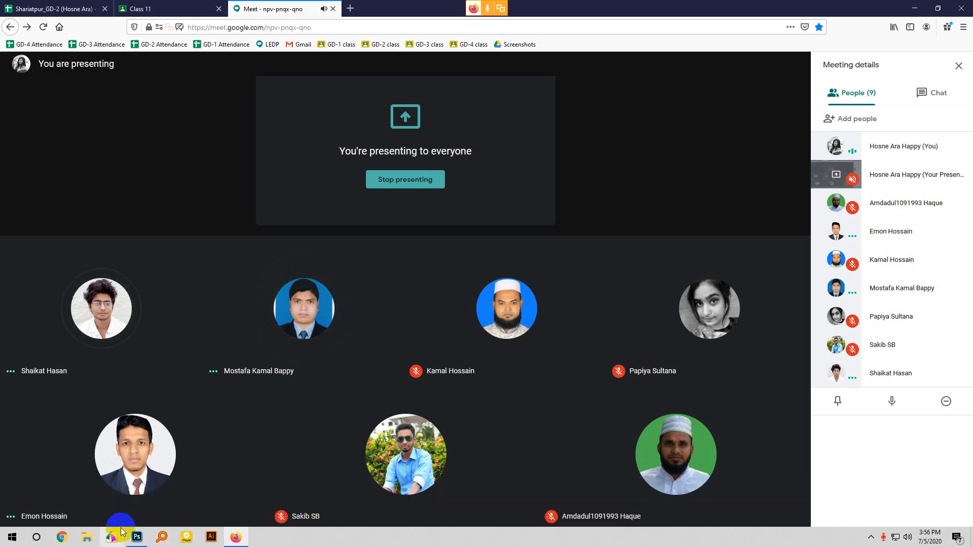
- Switch back to Photoshop, show the class where the Puppet Warp command is and view the puppet's mesh
left_click(136, 537)
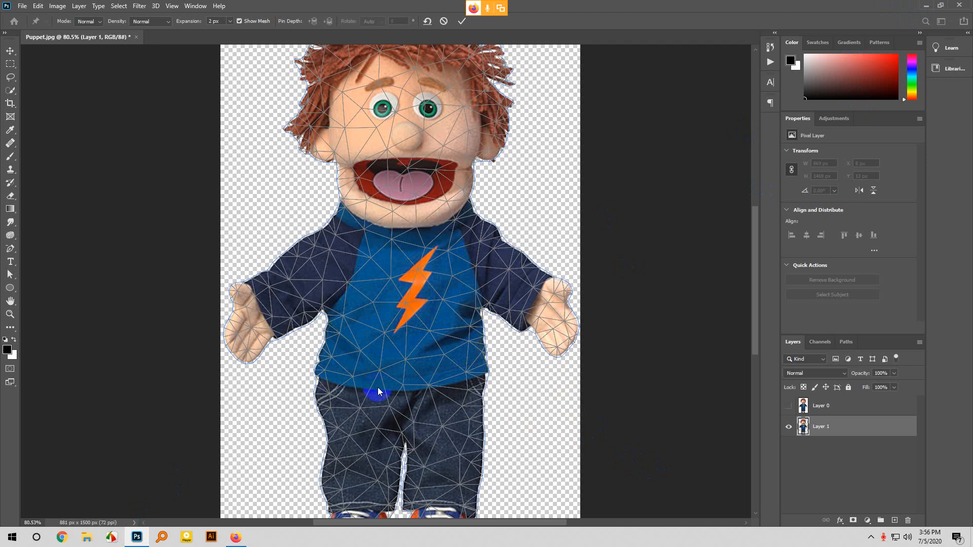
key("ctrl+0")
left_click(38, 6)
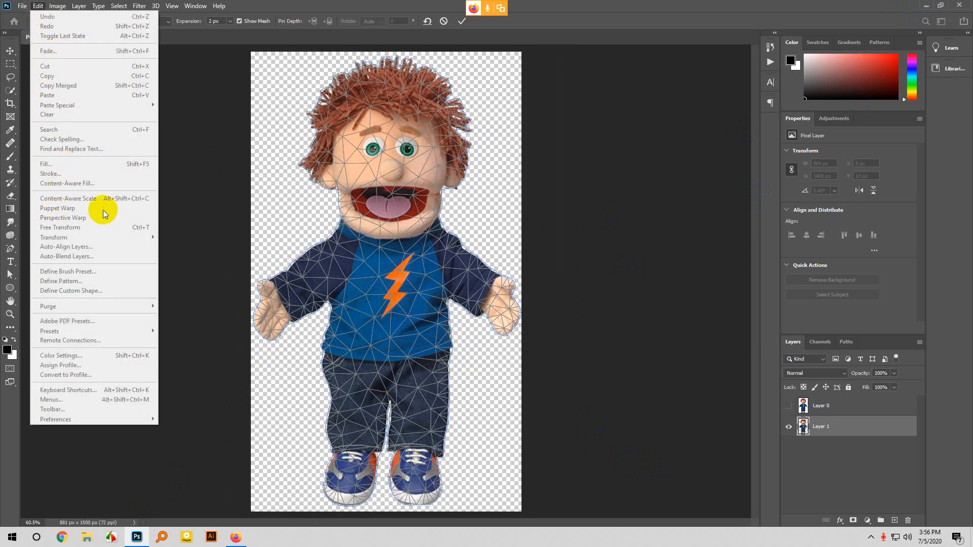
left_click(482, 244)
scroll(484, 234, "up", 1)
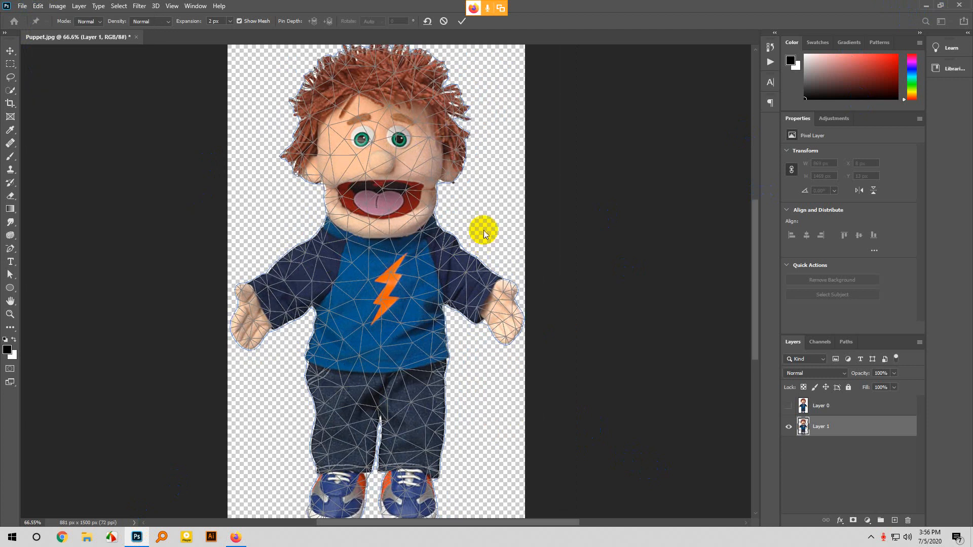
scroll(482, 233, "up", 1)
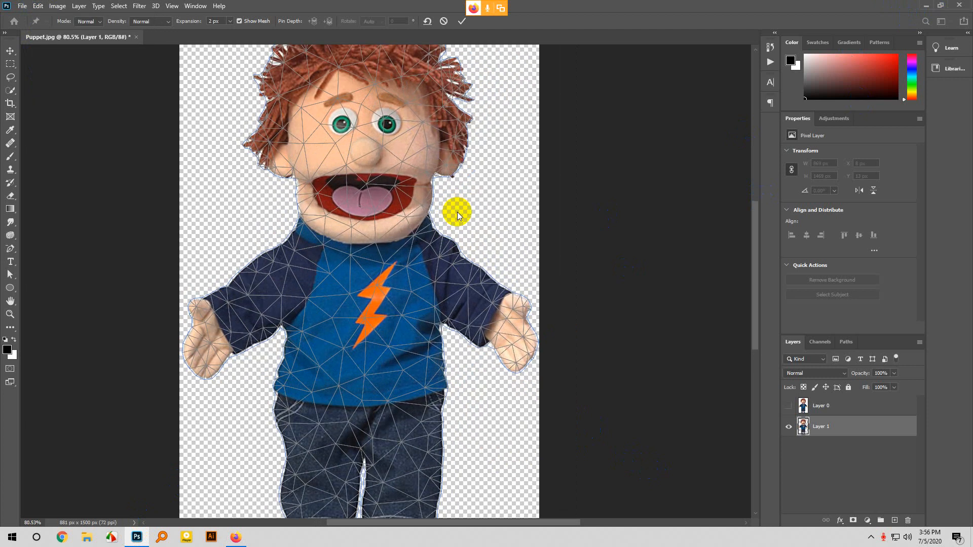
- Check the presentation status in the Google Meet window and return to the puppet image in Photoshop
left_click(245, 538)
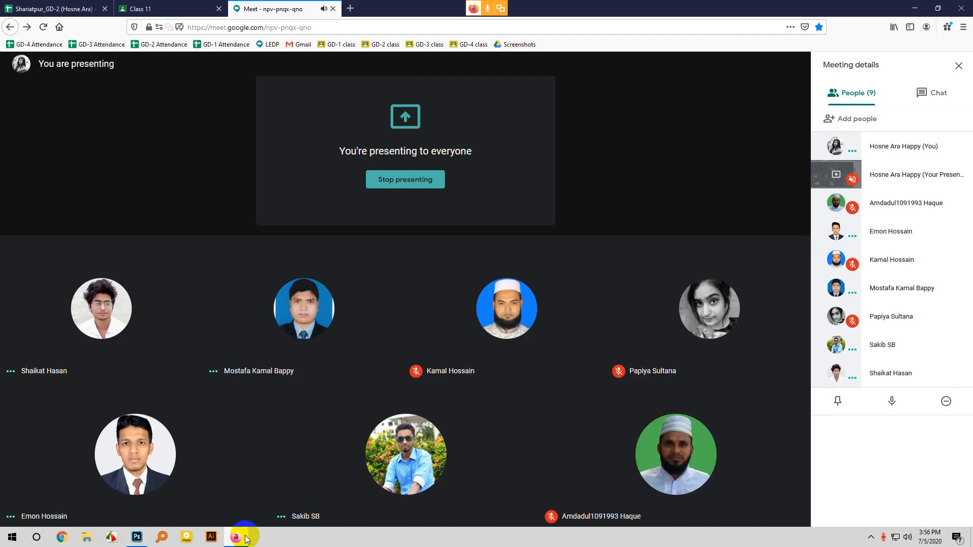
left_click(136, 537)
scroll(354, 233, "down", 1)
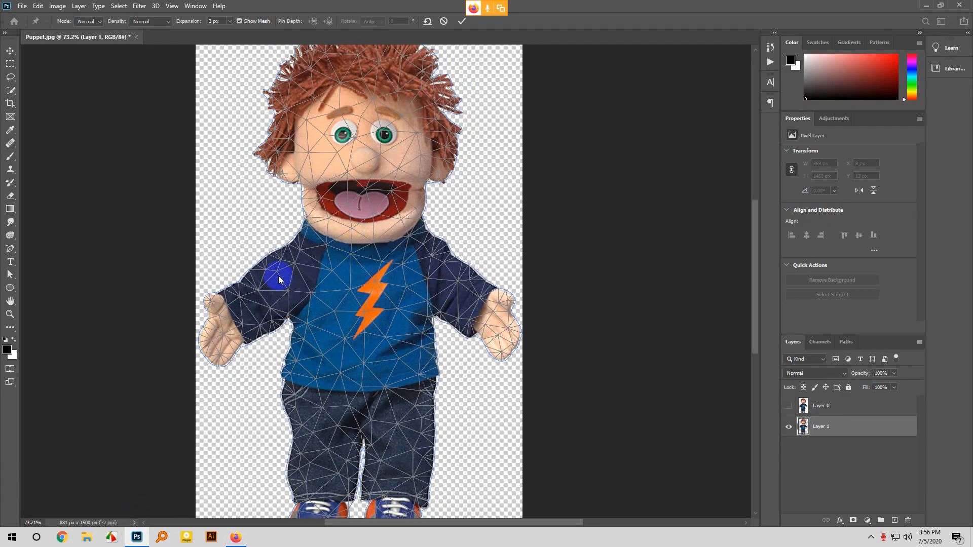
mouse_move(228, 532)
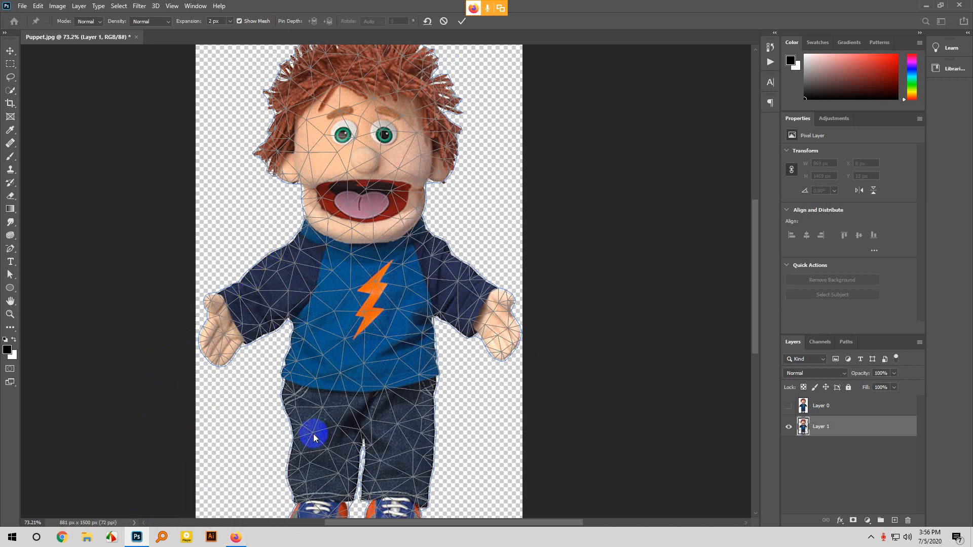
scroll(304, 413, "down", 2)
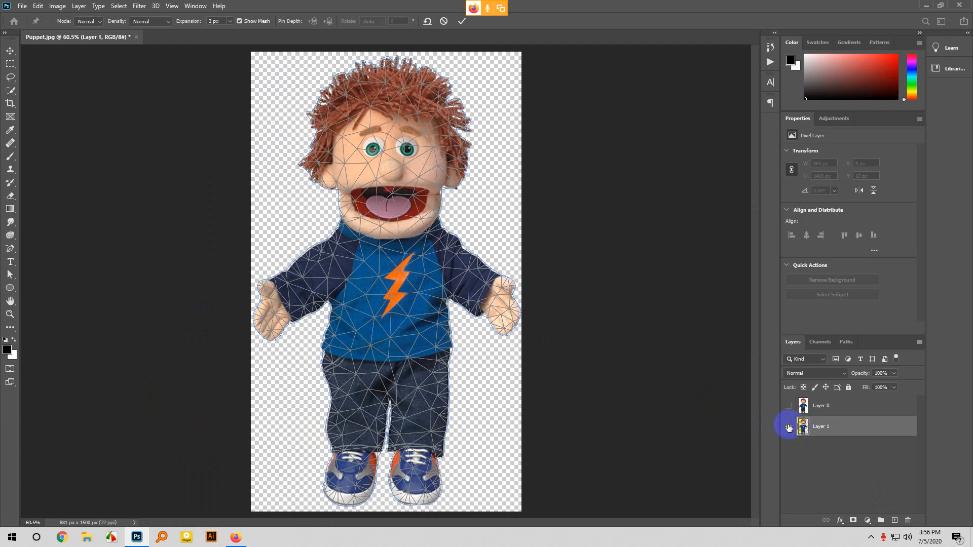
- Show the class the location of the Puppet Warp command once more
left_click(394, 183)
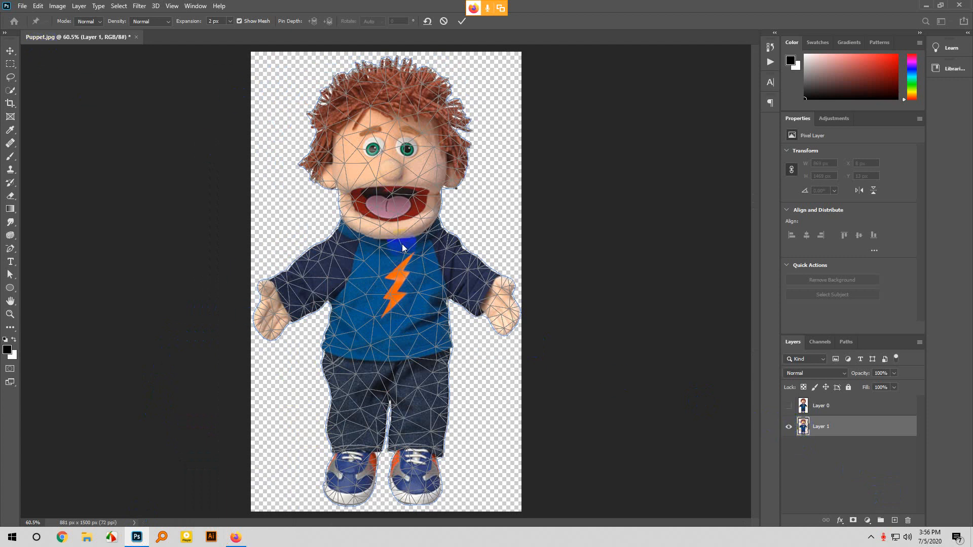
left_click(43, 5)
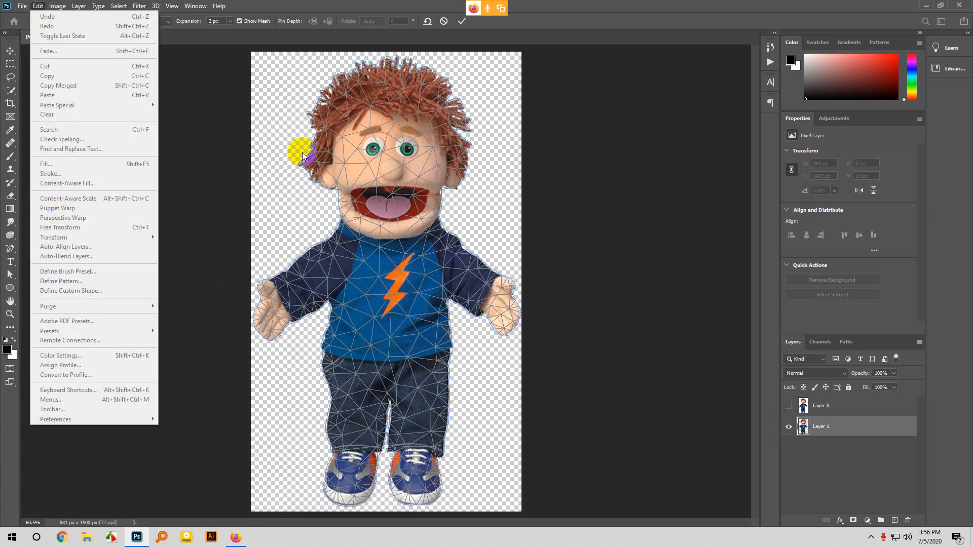
left_click(465, 312)
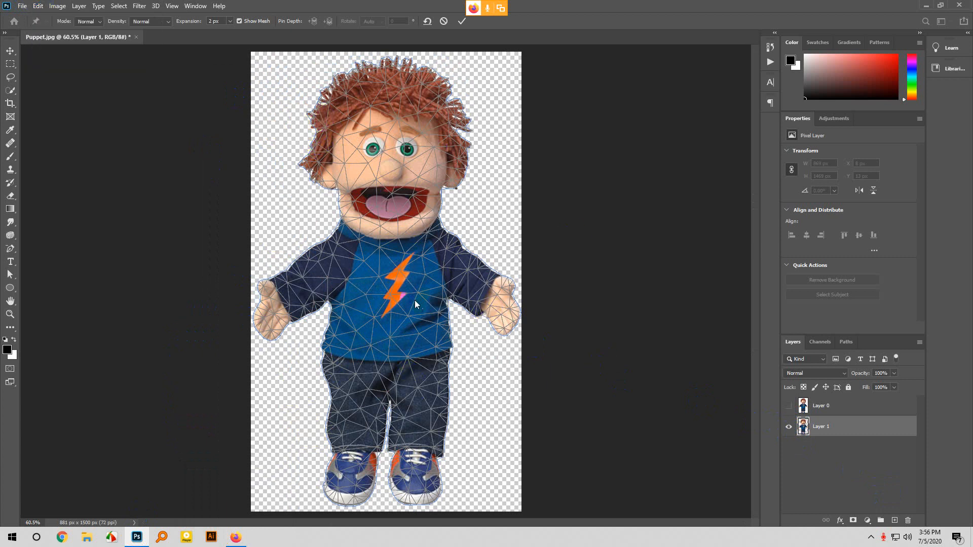
- Place a Puppet Warp pin on the puppet's shoulder at the left side of the image
scroll(414, 301, "up", 4)
left_click(234, 281)
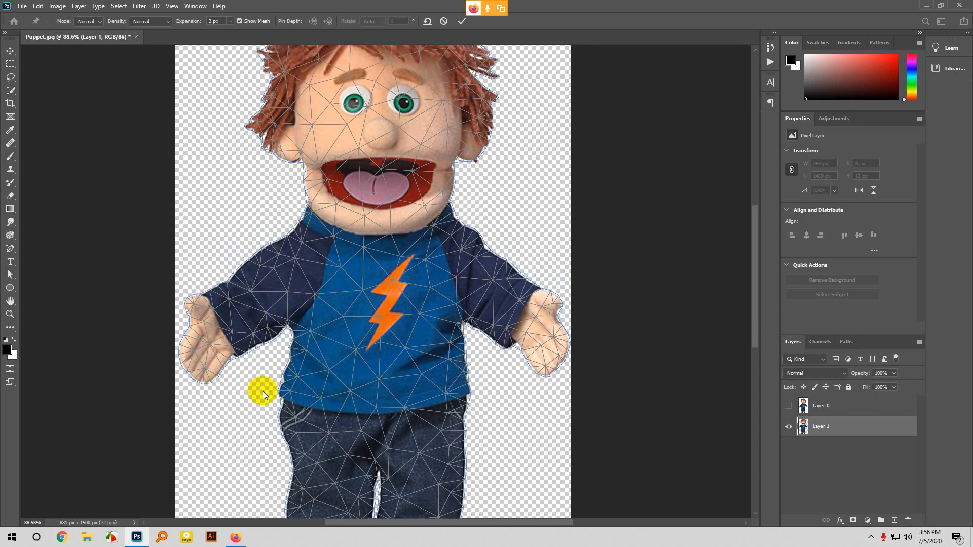
scroll(263, 391, "down", 1)
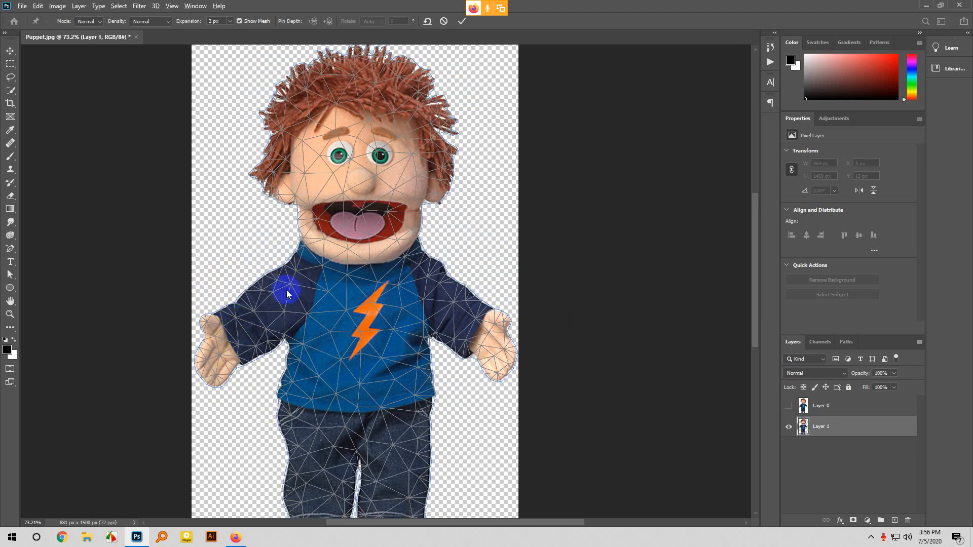
scroll(286, 294, "up", 2)
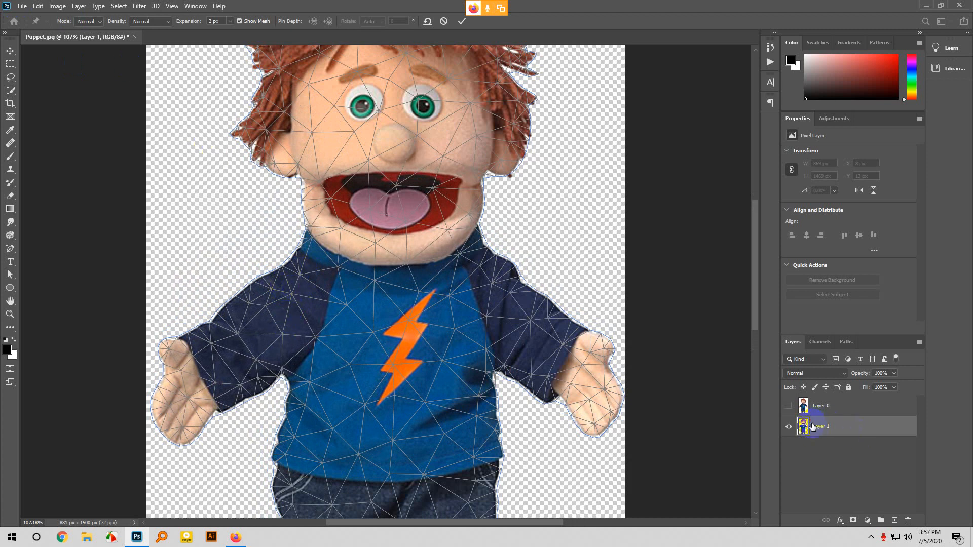
left_click(300, 273)
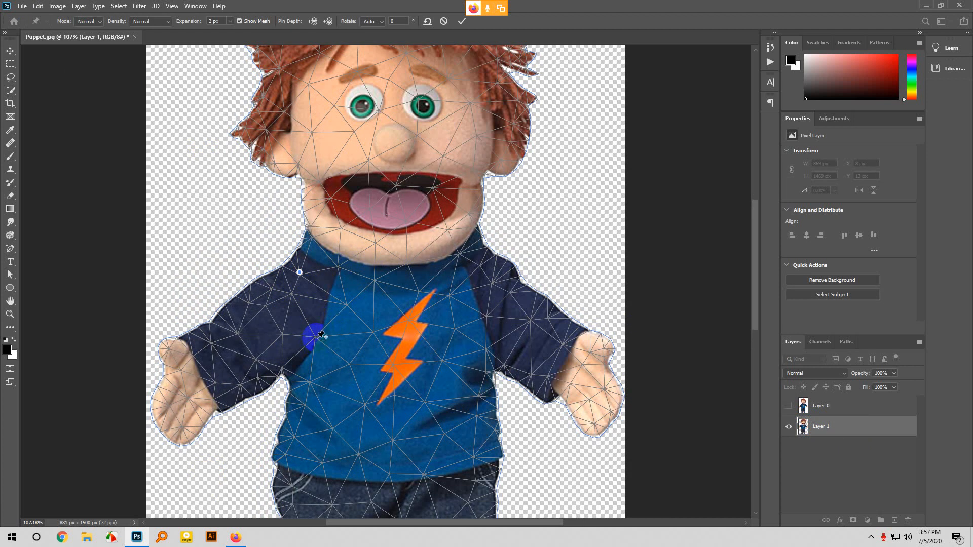
- Place Puppet Warp pins at the armpit, fingertips and both sides of the wrist of the arm at the image's left
left_click(317, 337)
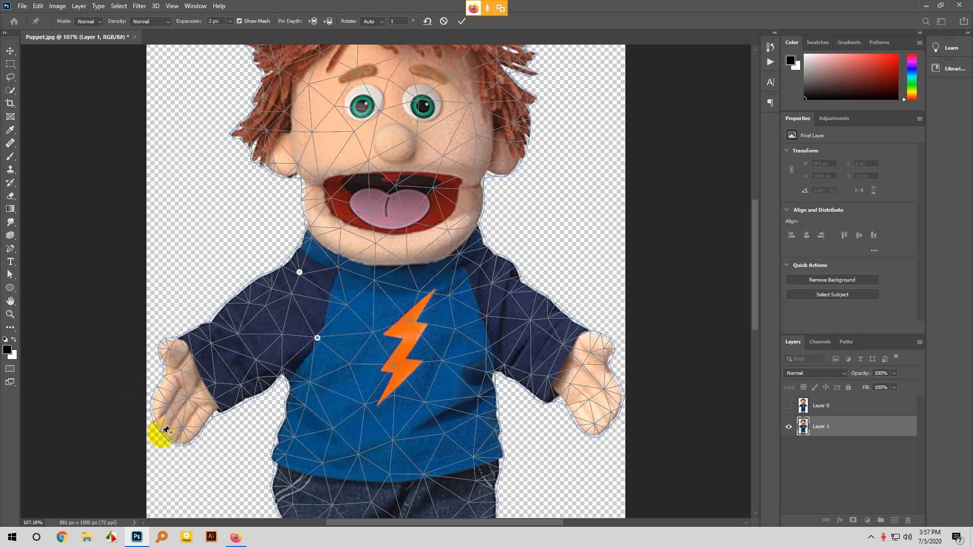
left_click(160, 431)
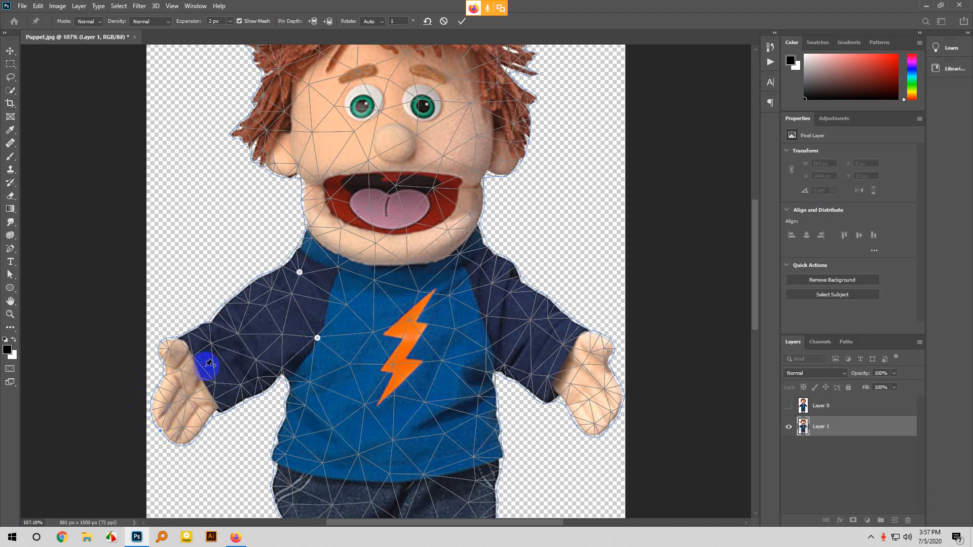
left_click(179, 338)
left_click(215, 414)
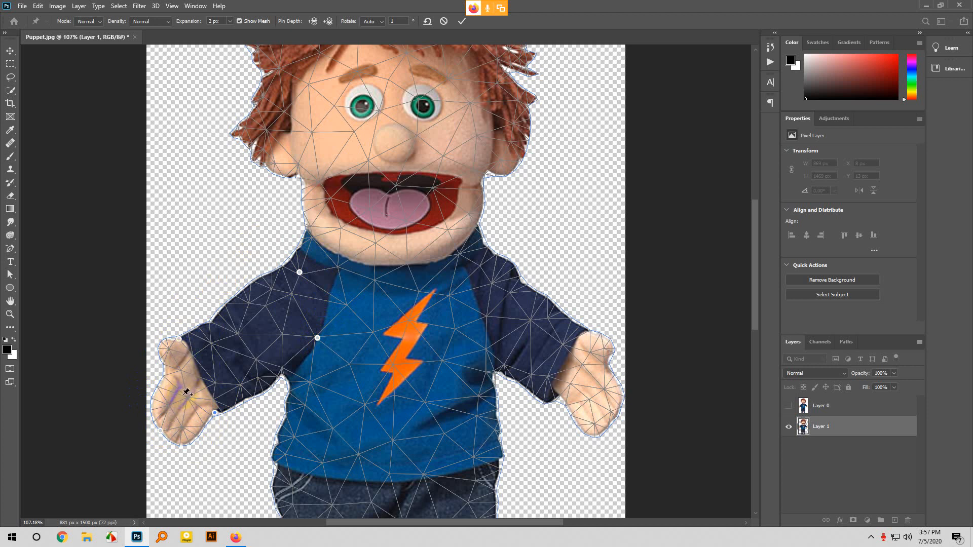
- Try to reposition the puppet's hand at the image's left with Puppet Warp pins and undo each attempt
left_click_drag(183, 395, 178, 360)
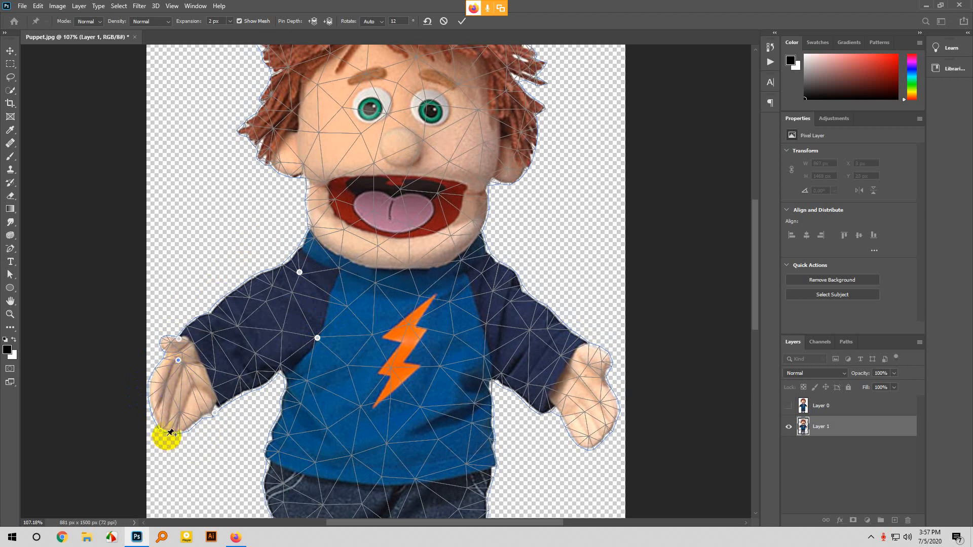
key("ctrl+z")
left_click_drag(159, 432, 180, 254)
key("ctrl+z")
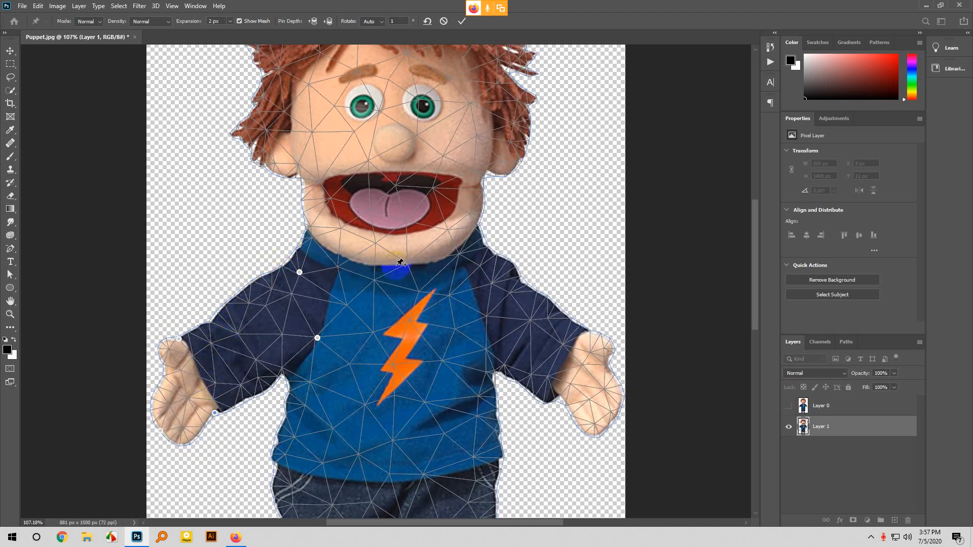
- Add a Puppet Warp pin just under the puppet's chin and remove the two wrist pins from the arm at the image's left
left_click(404, 264)
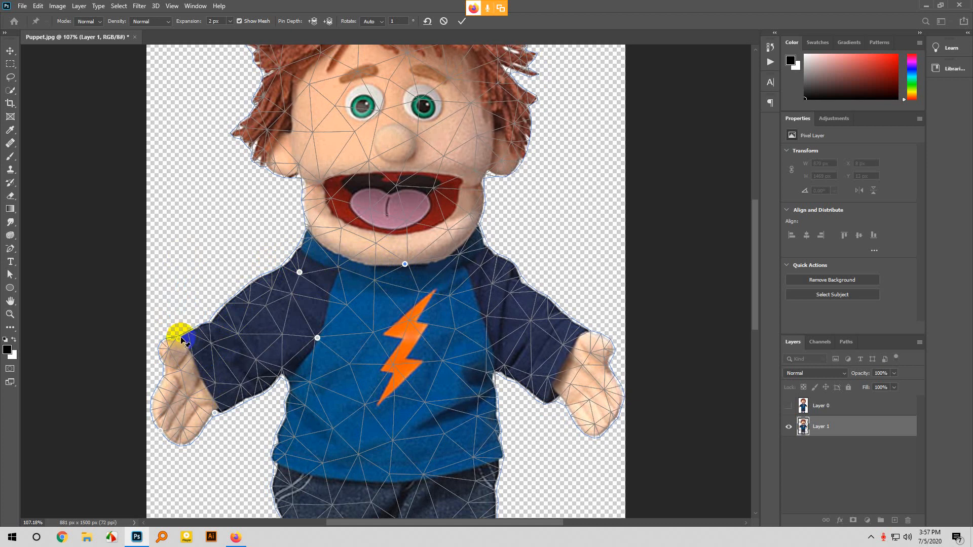
left_click(180, 339, "alt")
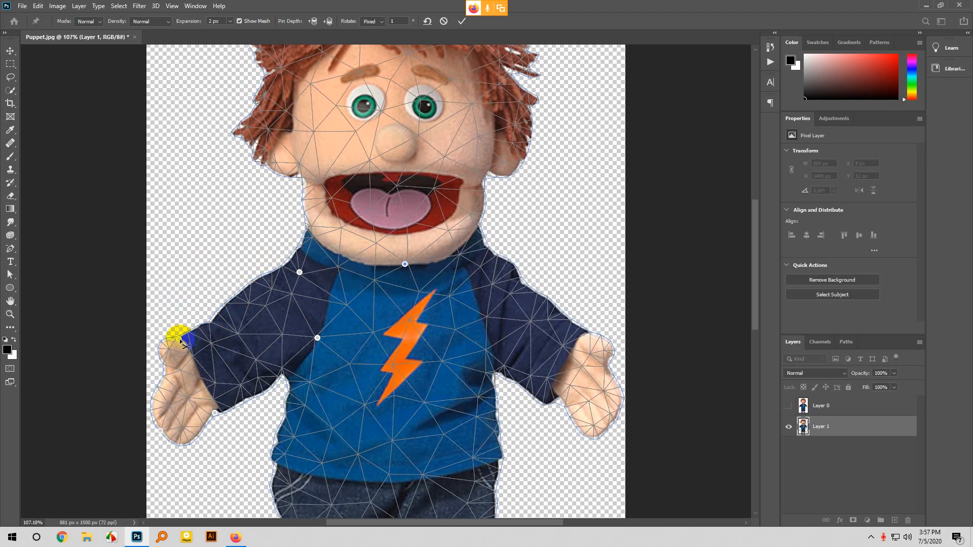
left_click(219, 414)
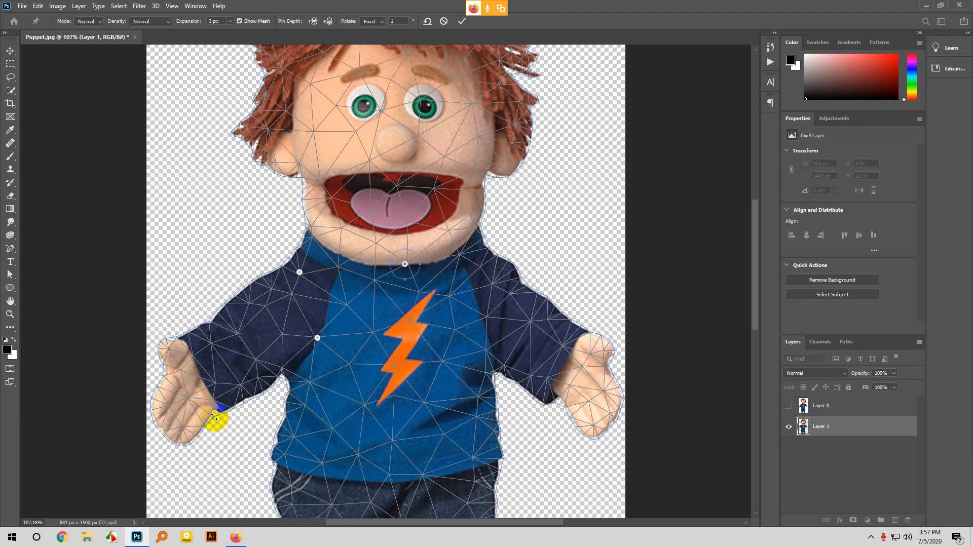
- Switch to Google Meet, admit the waiting participant, check for further join requests and return to the puppet in Photoshop
left_click(235, 537)
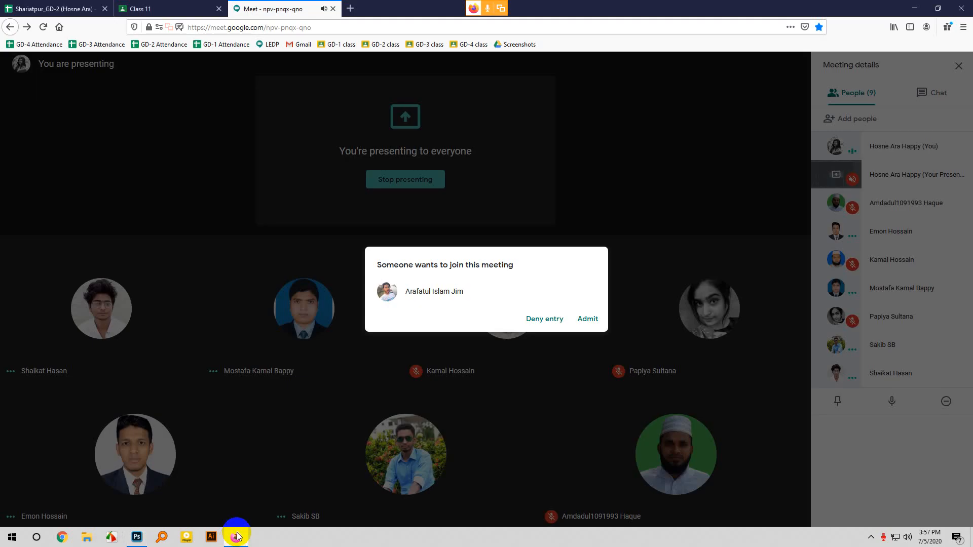
left_click(585, 320)
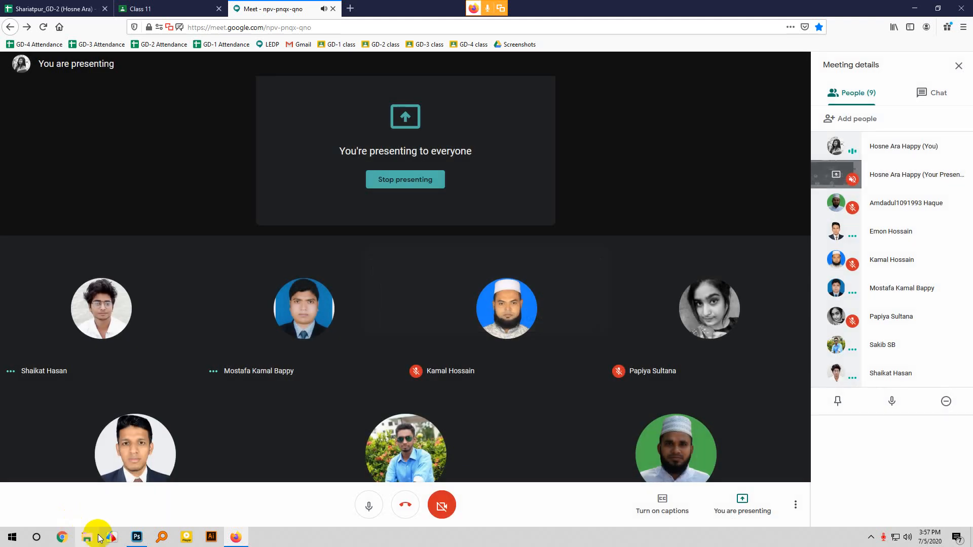
left_click(145, 538)
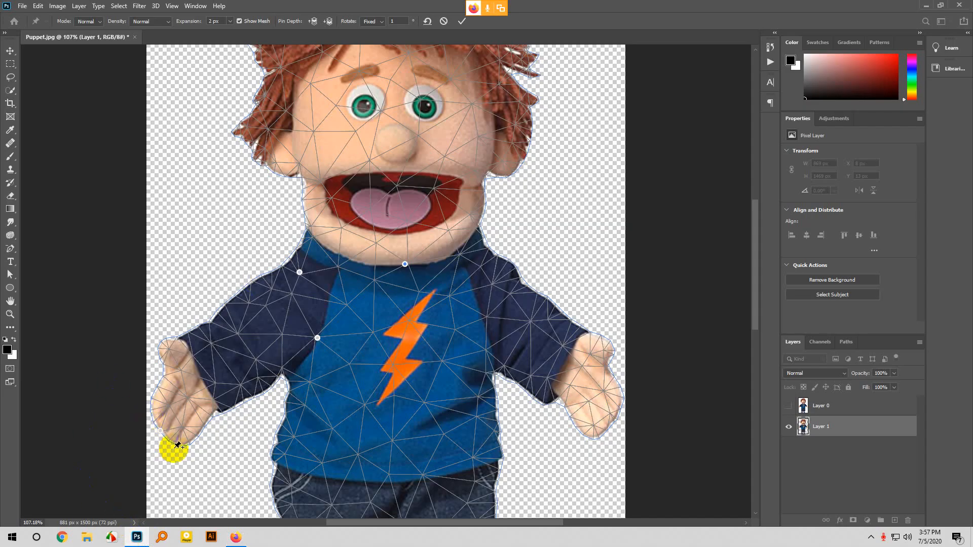
left_click(235, 537)
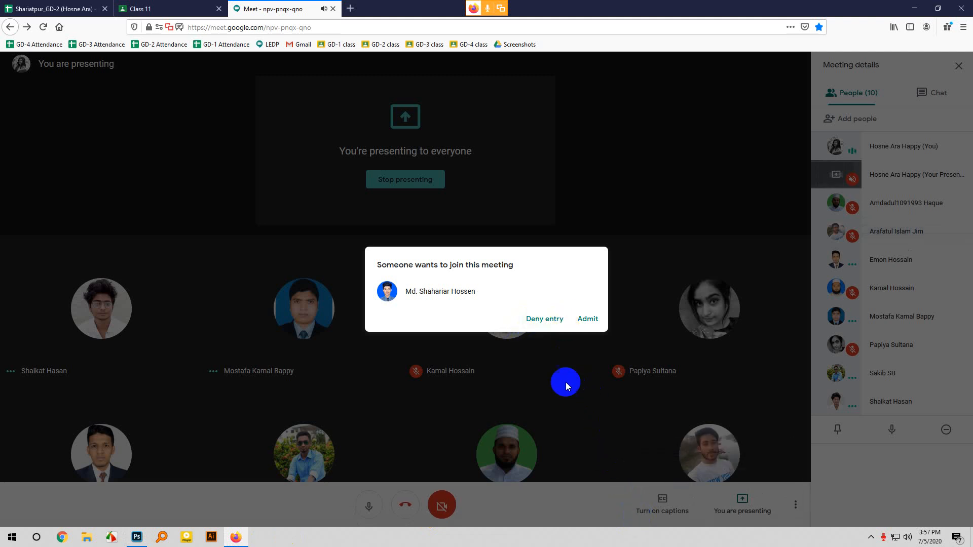
left_click(135, 536)
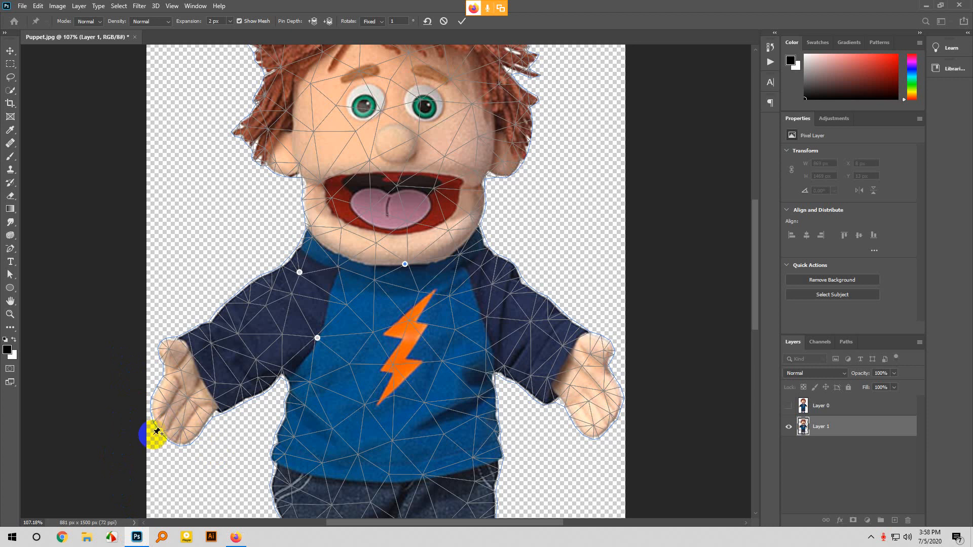
- Raise the puppet's arm at the image's left by its fingertip pin until the hand waves beside the face
left_click_drag(160, 432, 203, 196)
scroll(212, 366, "down", 2)
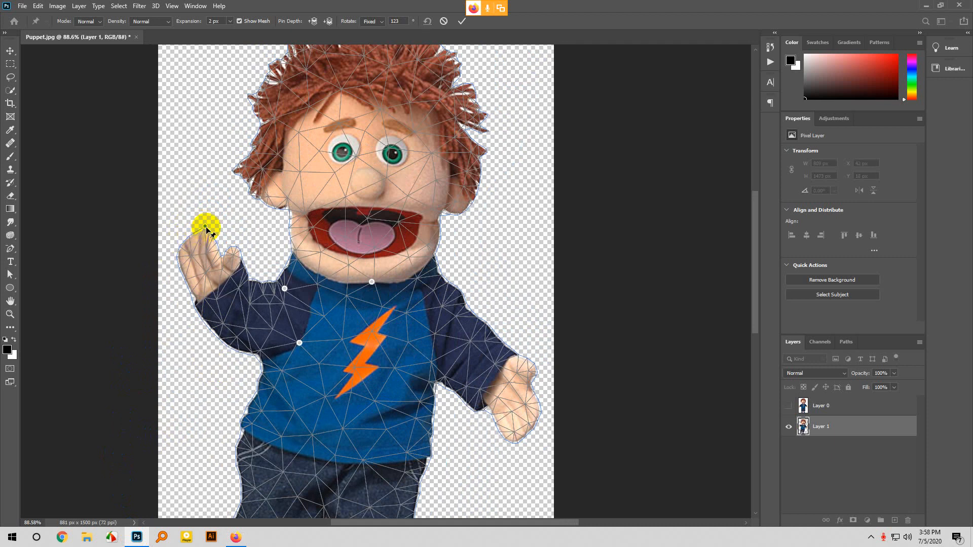
left_click_drag(205, 229, 237, 218)
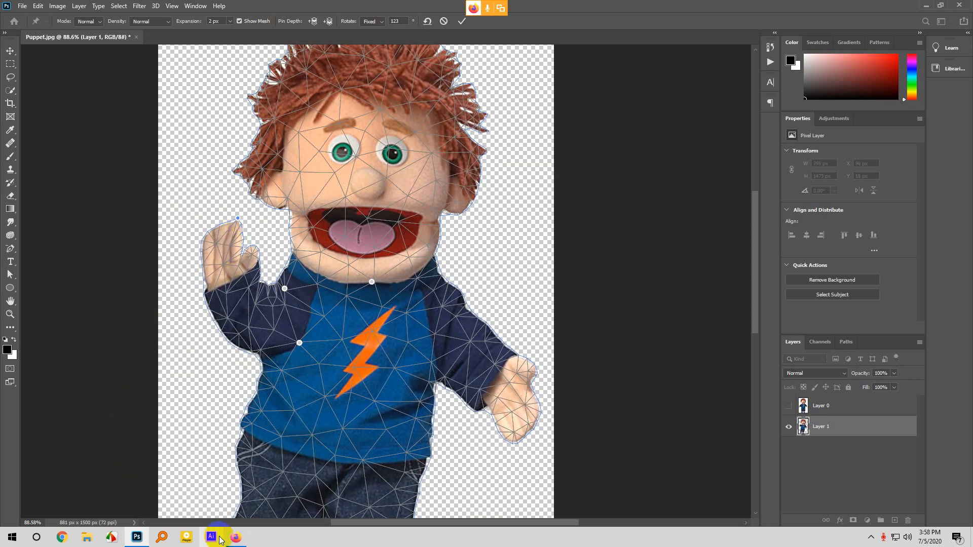
- Check the join requests in Google Meet and return to the puppet in Photoshop
left_click(231, 540)
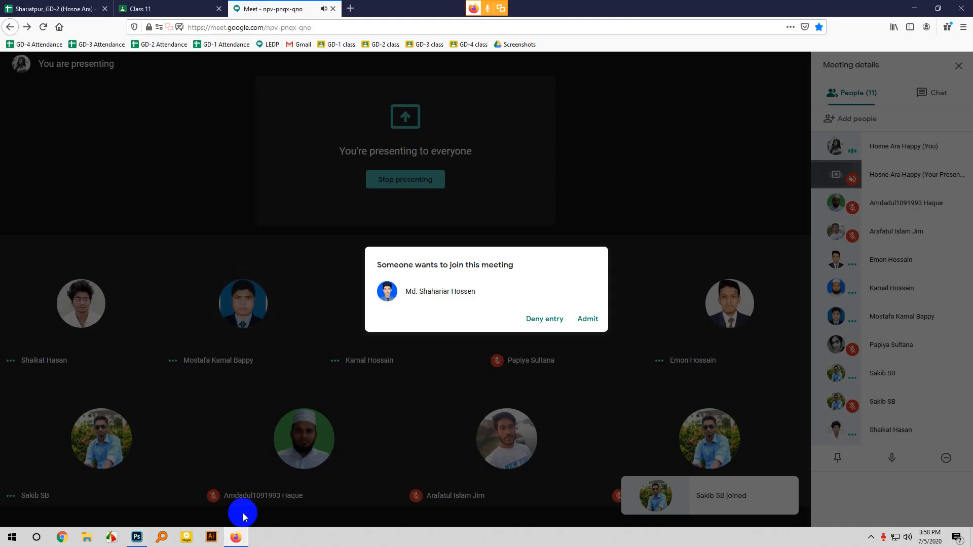
left_click(147, 540)
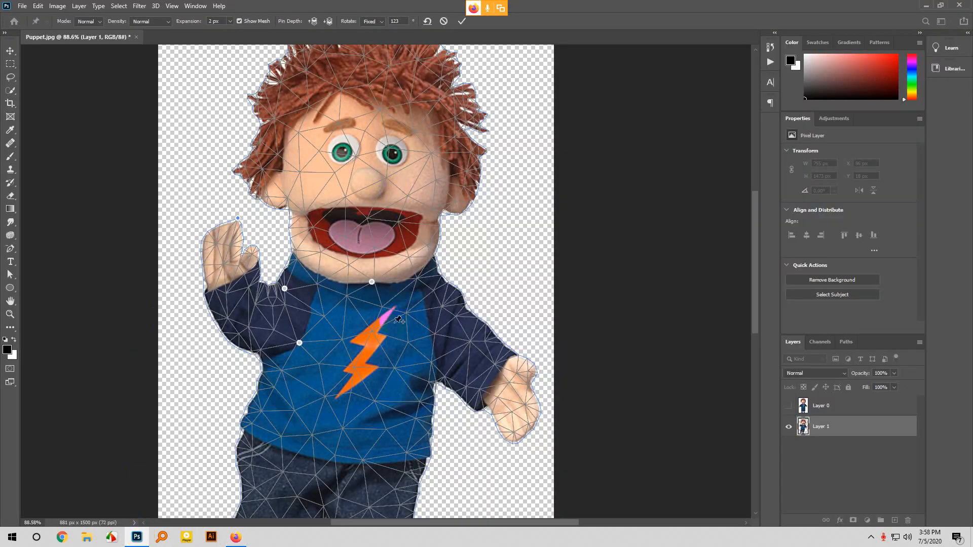
- Lower the puppet's raised hand by its pin and add a Puppet Warp pin at each end of the shirt hem
scroll(406, 327, "down", 1)
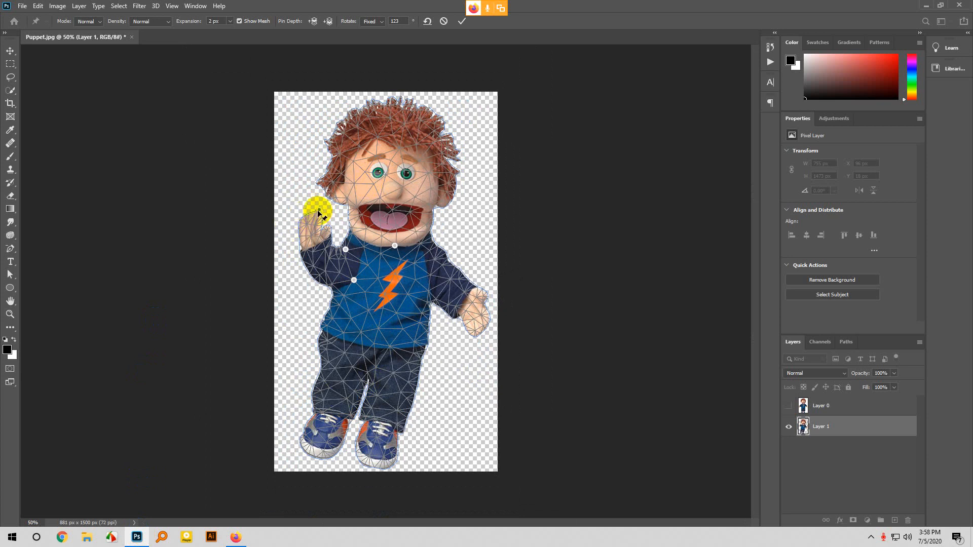
left_click_drag(318, 212, 298, 301)
left_click(337, 336)
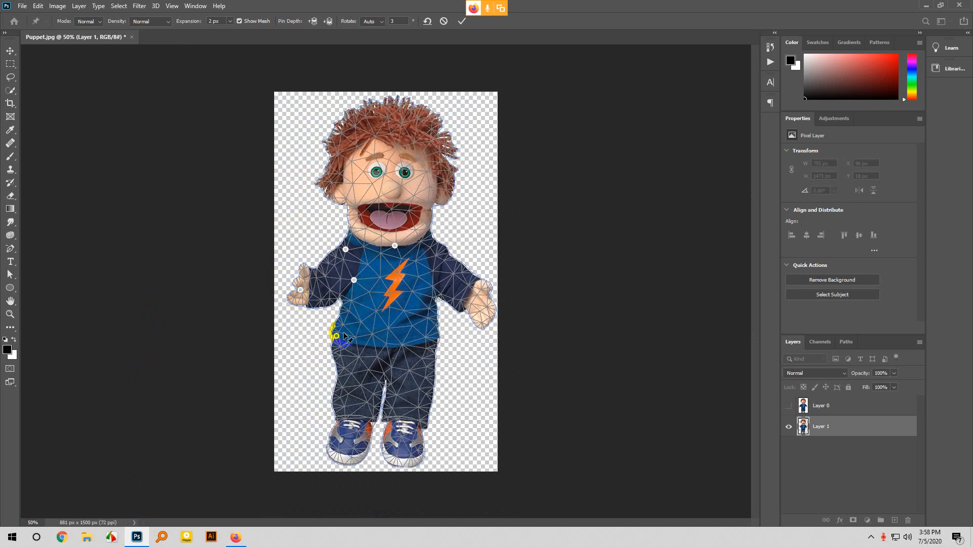
left_click(439, 338)
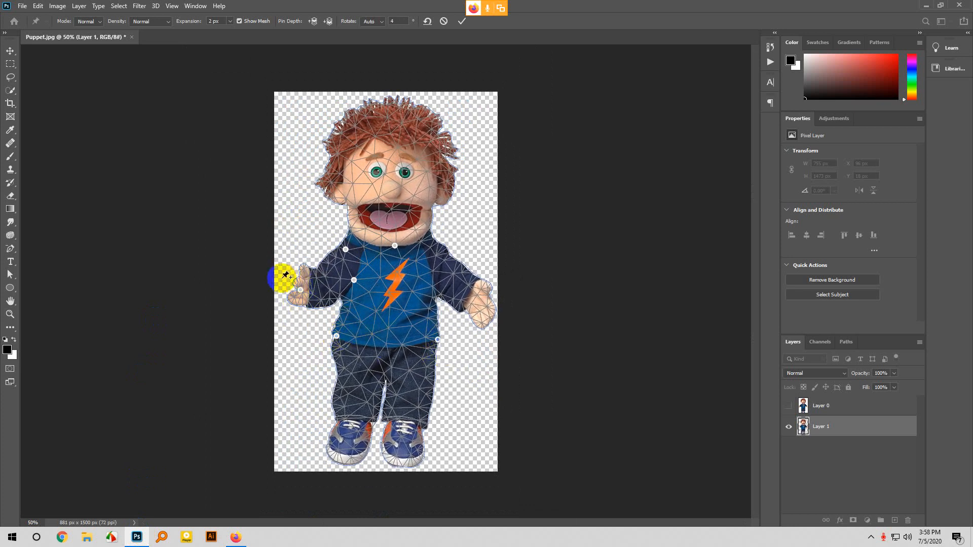
- Raise the puppet's hand beside the head again, then pin the hair above the forehead and shift it slightly
left_click_drag(300, 290, 310, 203)
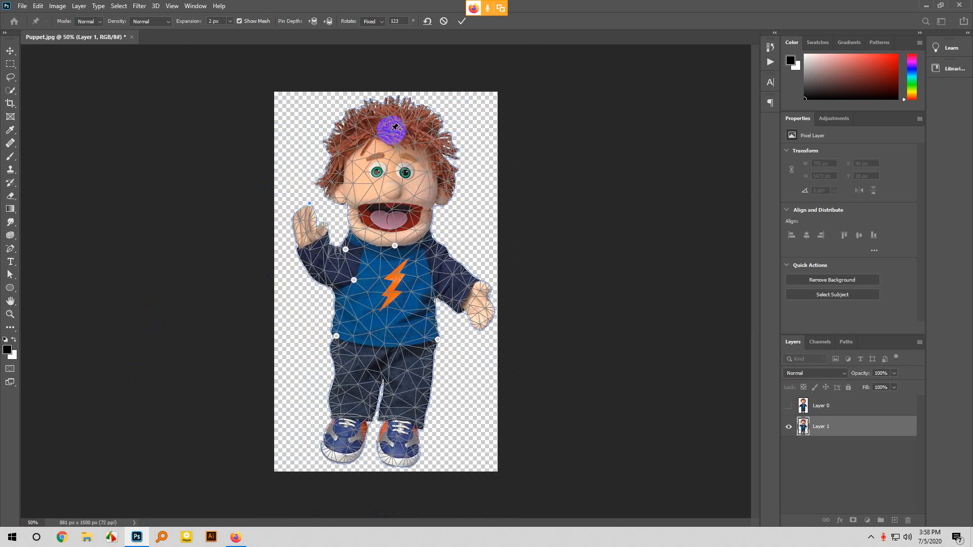
left_click(391, 131)
mouse_move(392, 131)
left_mouse_down()
mouse_move(395, 141)
mouse_move(332, 145)
mouse_move(369, 143)
mouse_move(335, 158)
mouse_move(439, 173)
mouse_move(360, 158)
mouse_move(424, 173)
mouse_move(396, 185)
mouse_move(381, 163)
mouse_move(389, 134)
left_mouse_up()
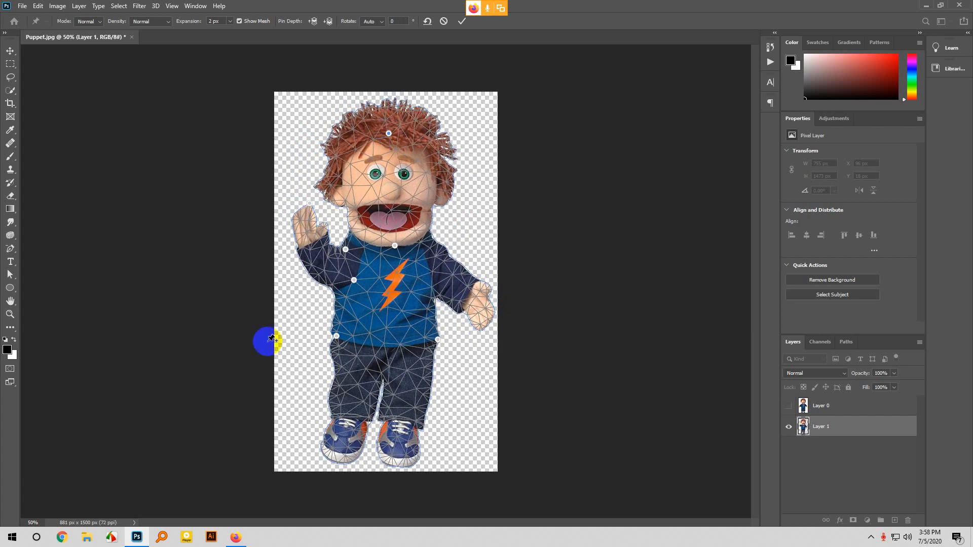
- Switch to Google Meet and deny entry to the participant waiting to join
left_click(236, 537)
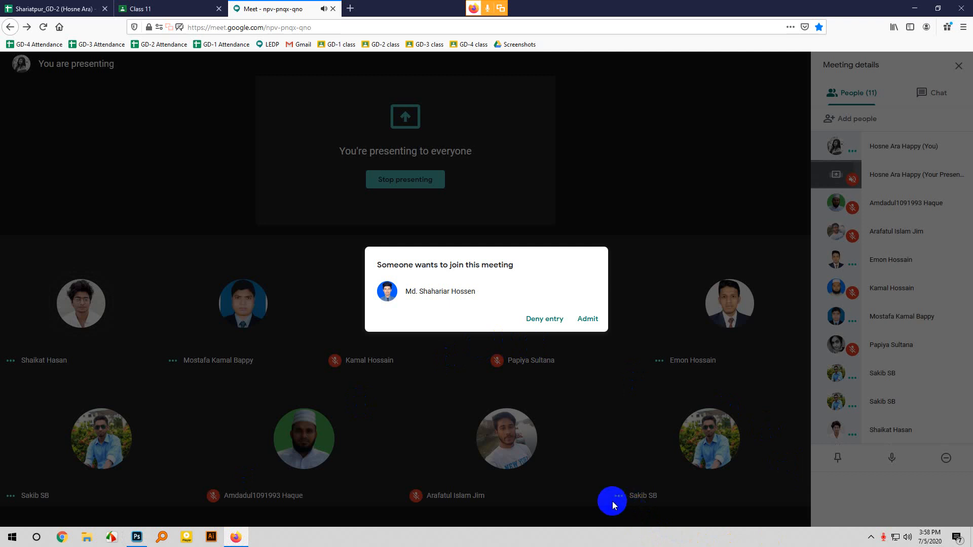
mouse_move(590, 498)
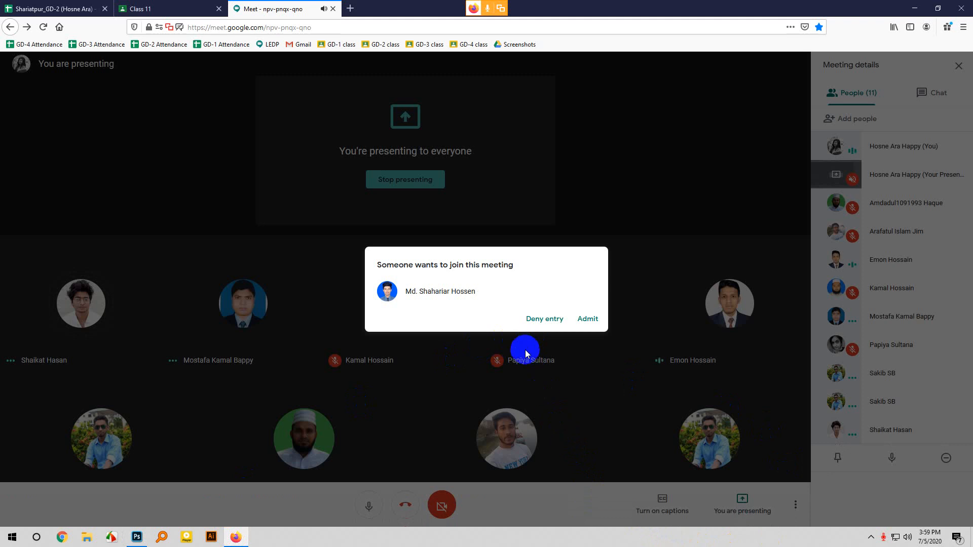
left_click(545, 325)
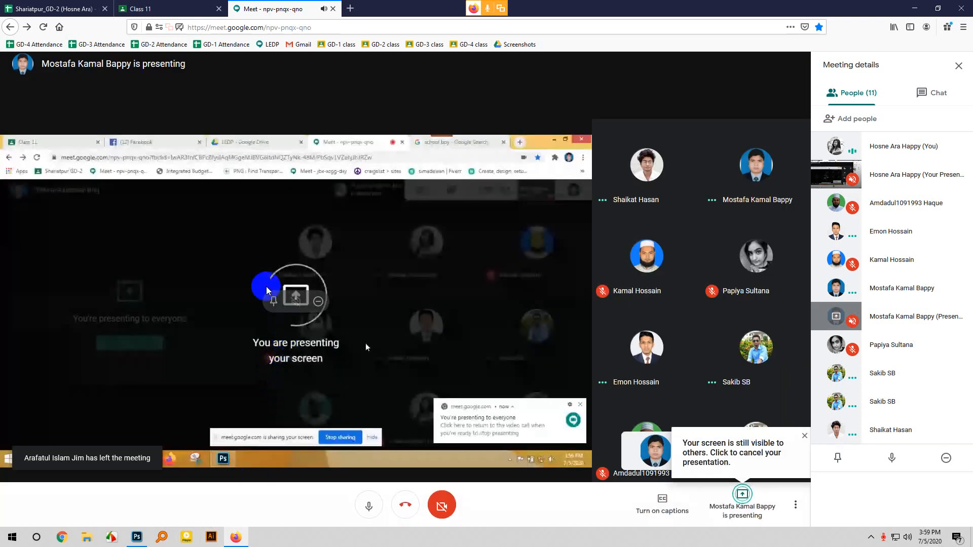
- Pin the presenting student's shared screen to enlarge the flyer and deny the next two join requests
left_click(274, 303)
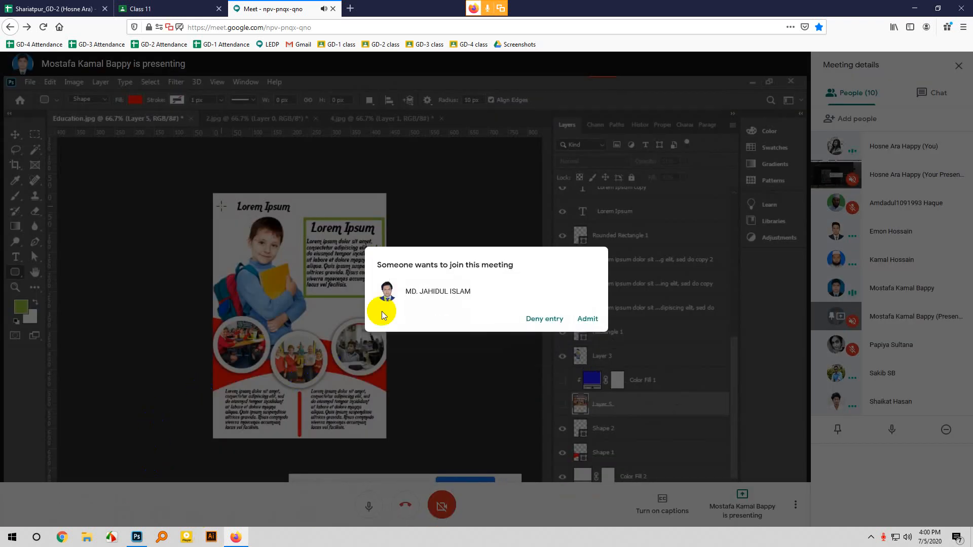
left_click(545, 319)
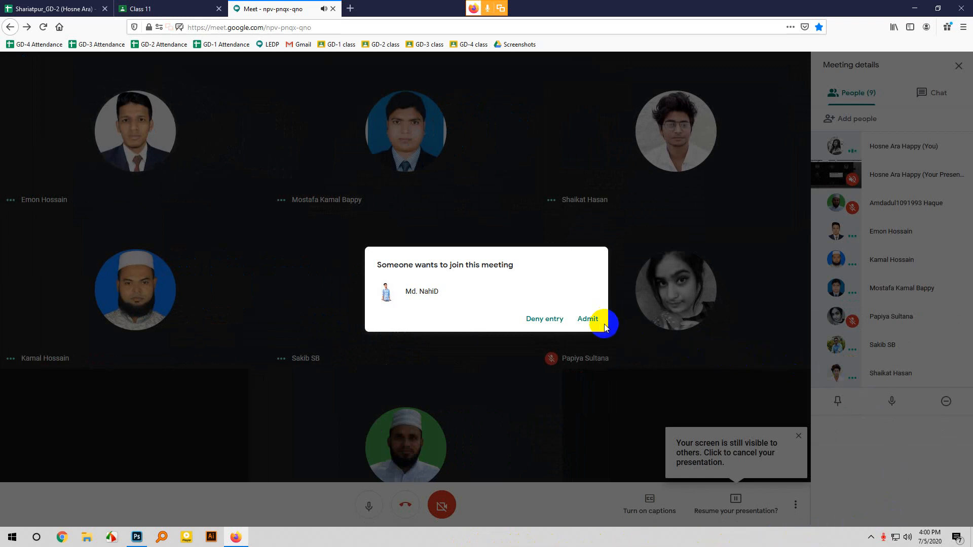
left_click(538, 320)
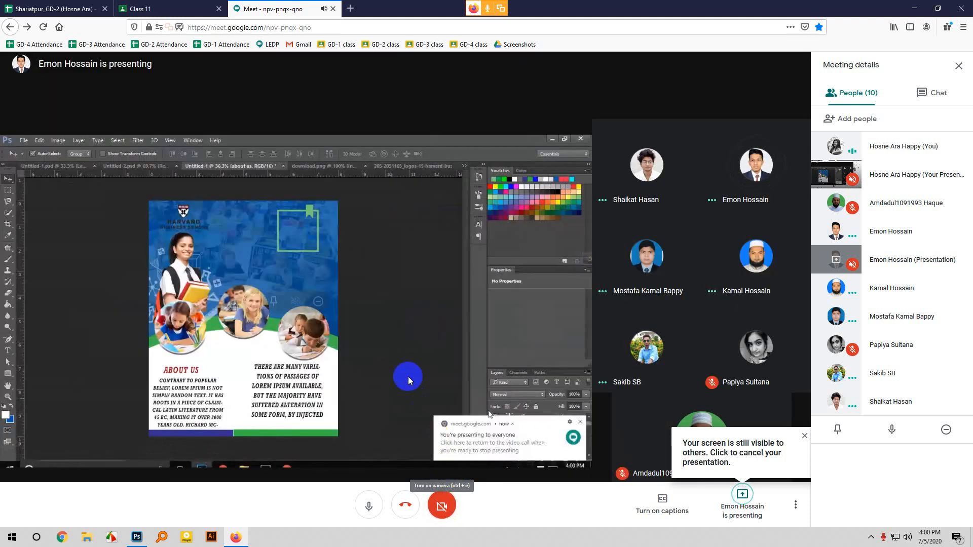
- Pin the shared screen showing the Harvard flyer and admit the participants who ask to join during the student presentations
left_click(274, 301)
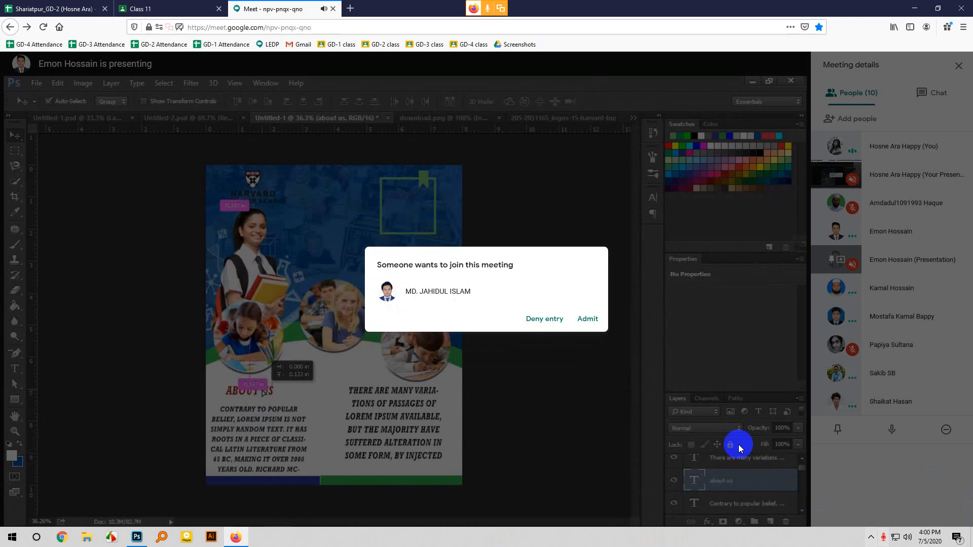
left_click(588, 319)
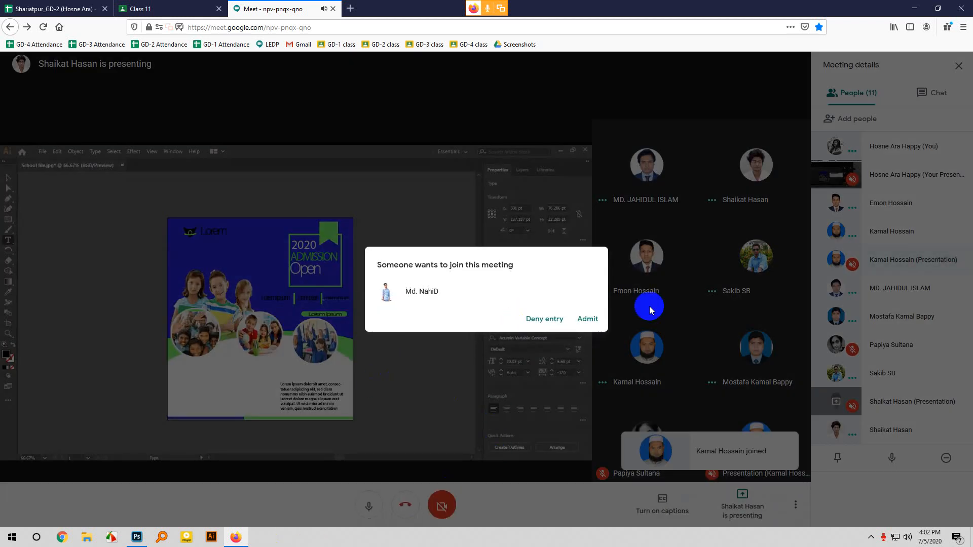
left_click(586, 320)
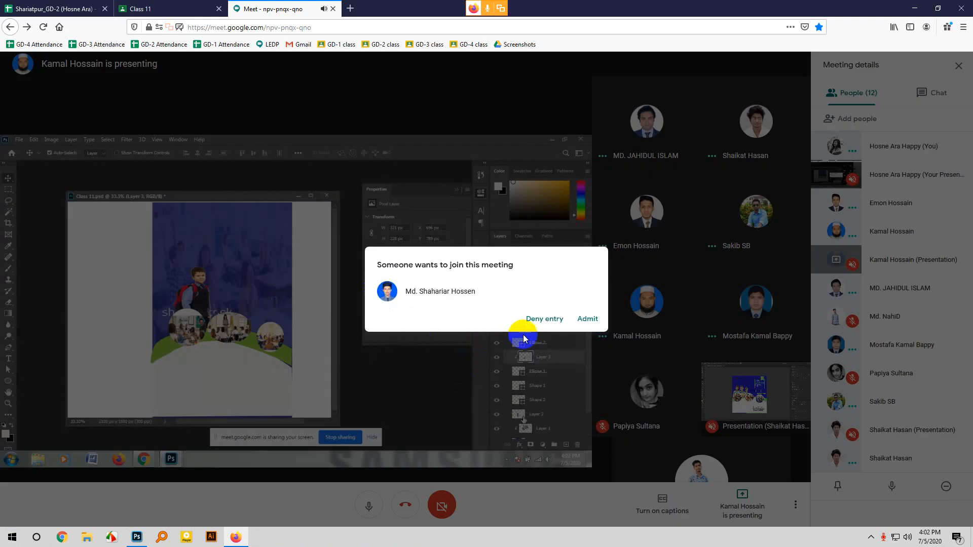
left_click(585, 319)
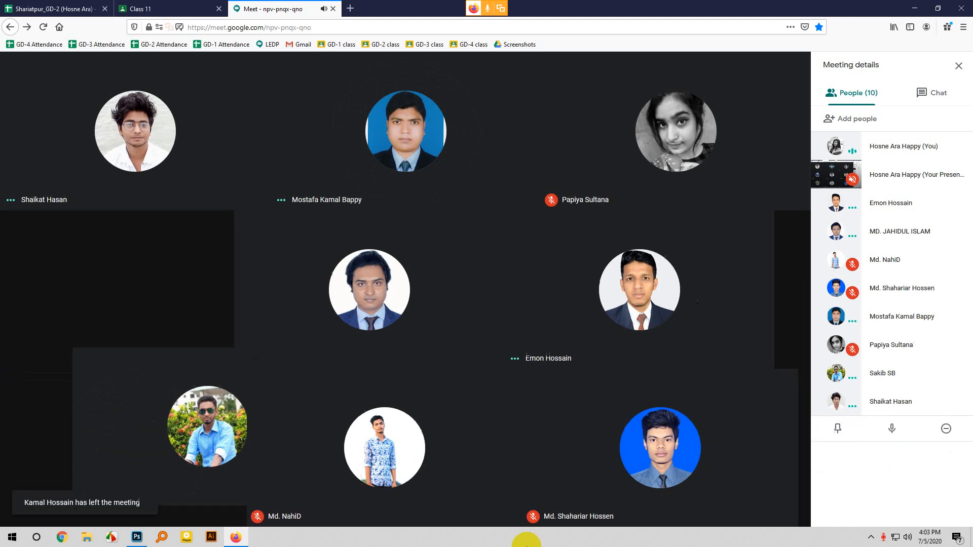
- Show the hidden system tray icons
left_click(870, 538)
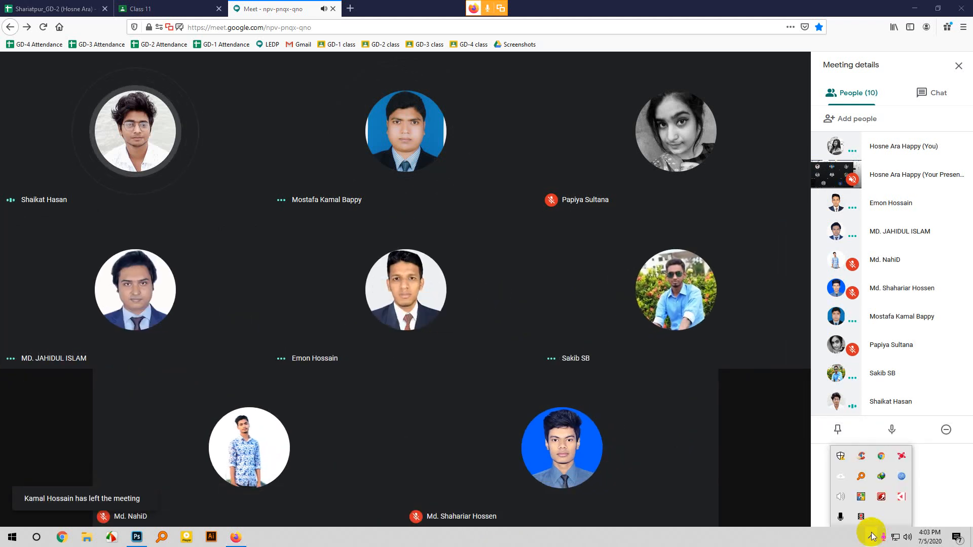